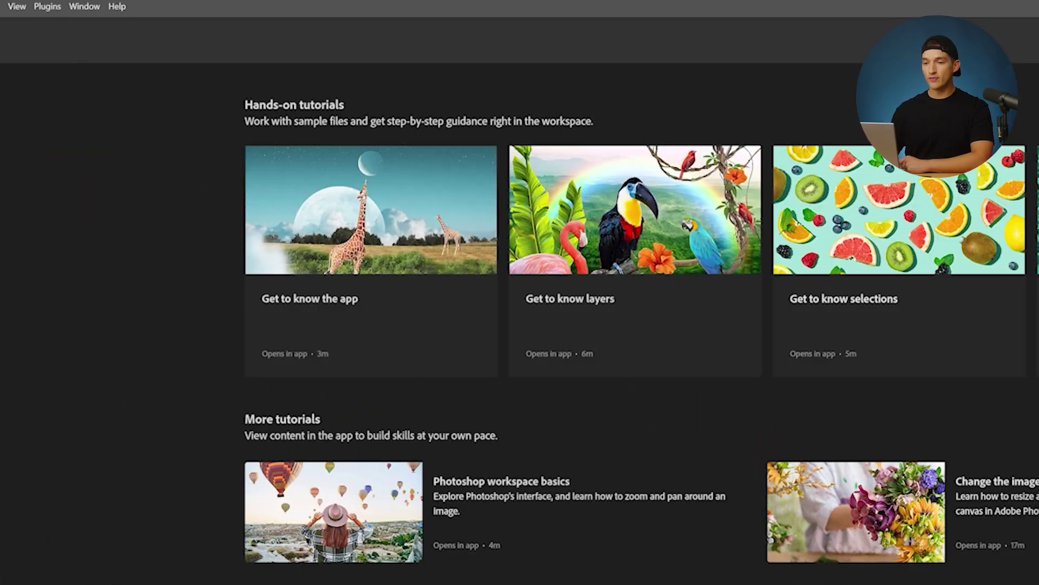
# - Create a new document named carousel, 1080*6 × 1350 pixels, keeping RGB Color at 8 bit
pyautogui.click(75, 178)
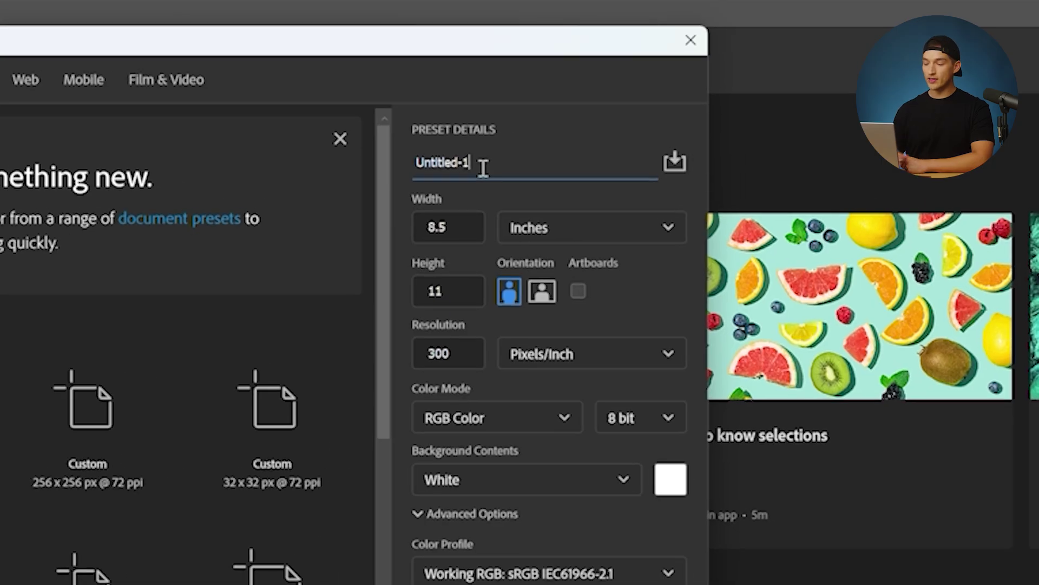
pyautogui.write('car')
pyautogui.write('d')
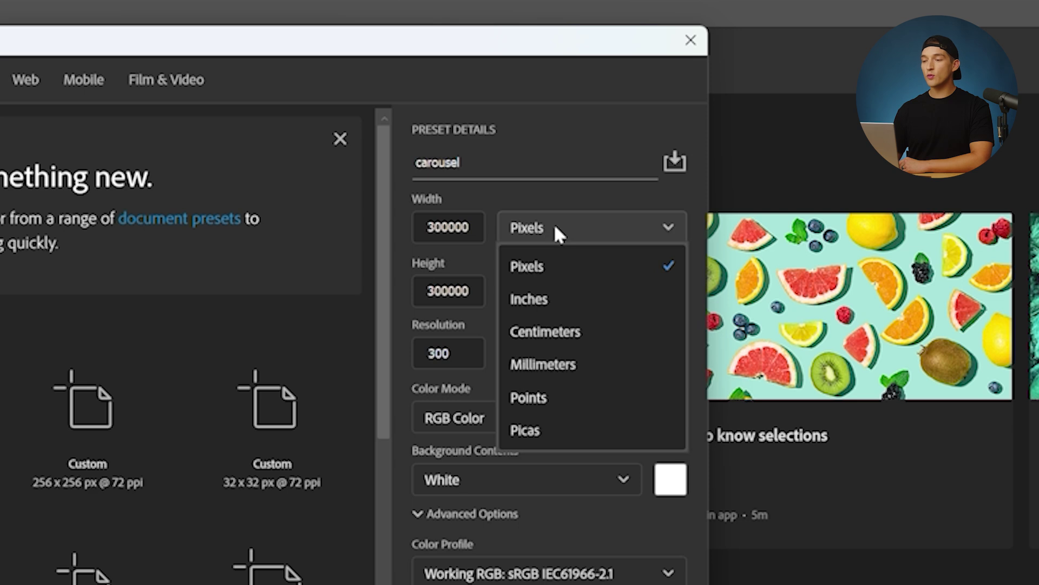
pyautogui.click(558, 269)
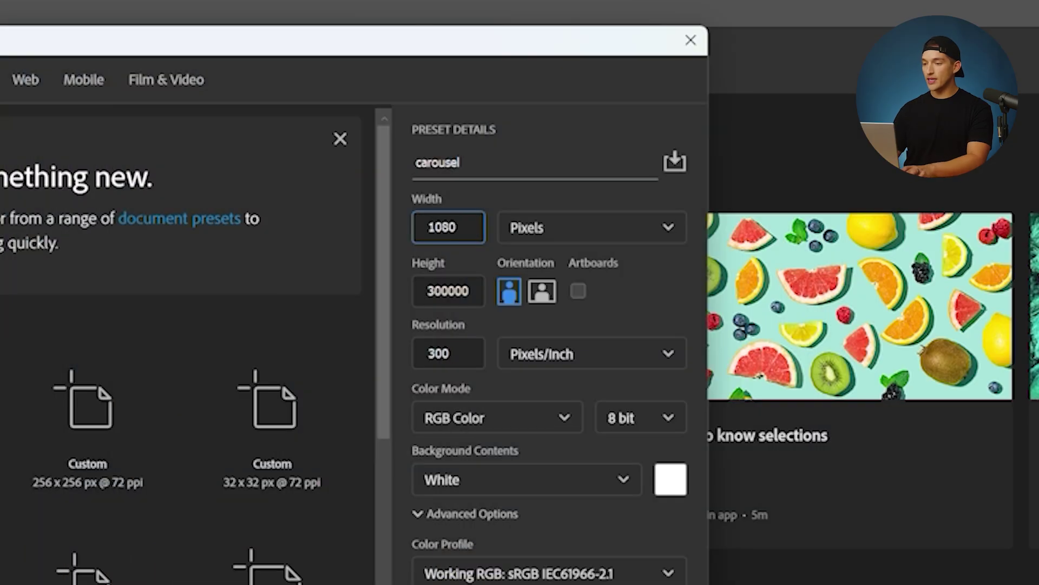
pyautogui.doubleClick(451, 289)
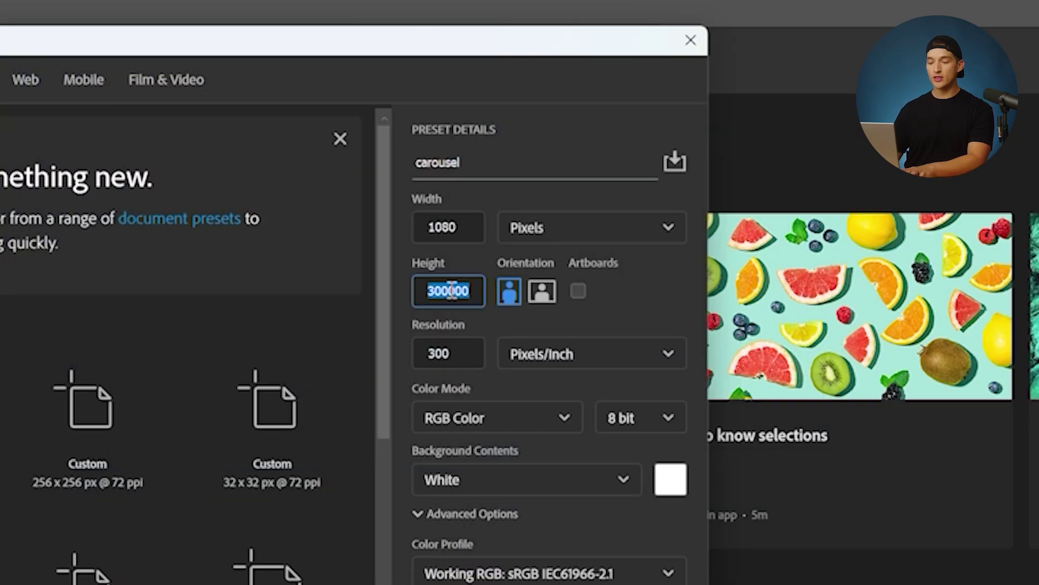
pyautogui.write('1350')
pyautogui.click(462, 230)
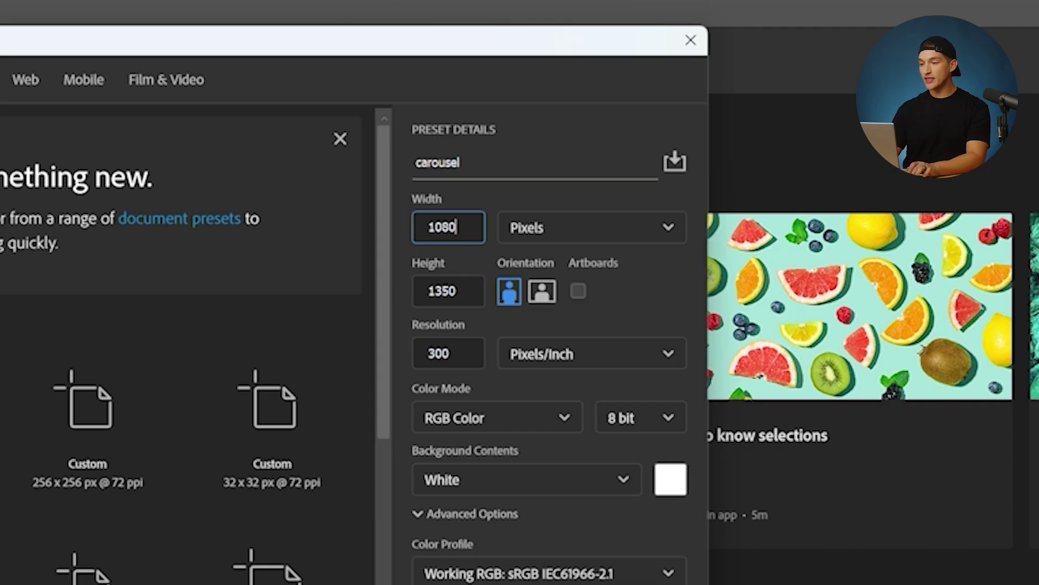
pyautogui.write('6')
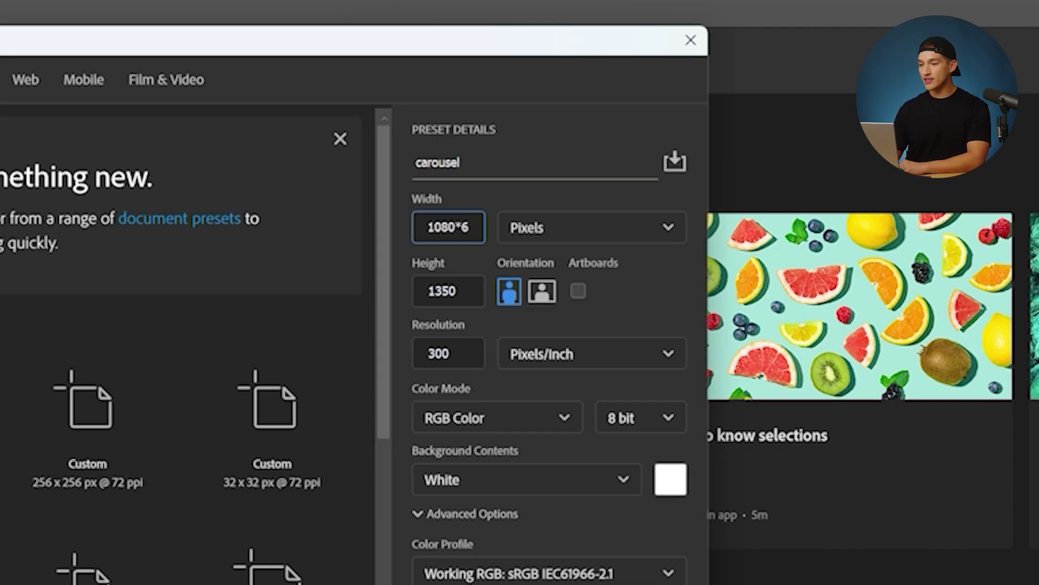
pyautogui.press('Return')
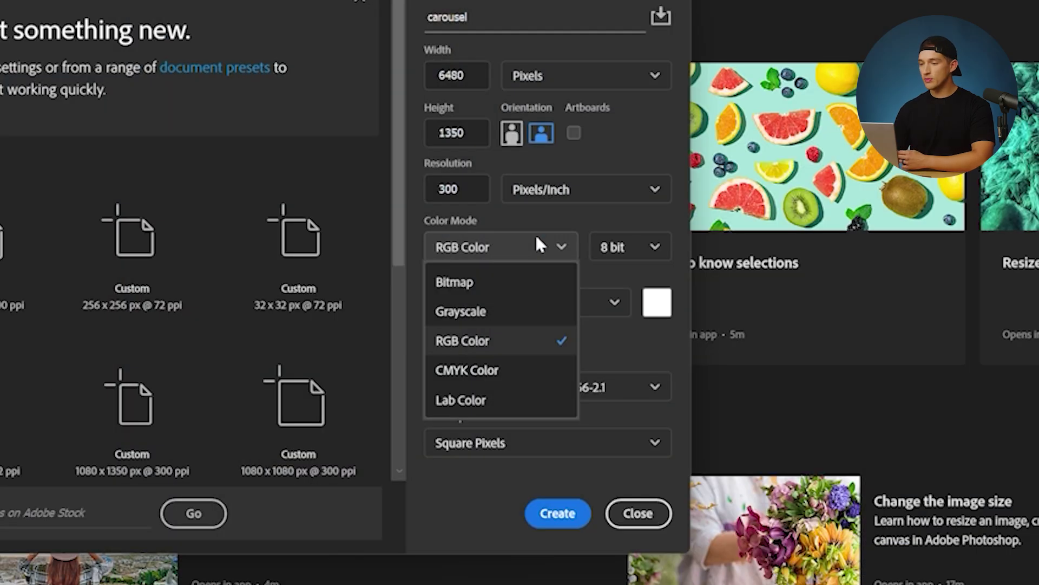
pyautogui.click(635, 249)
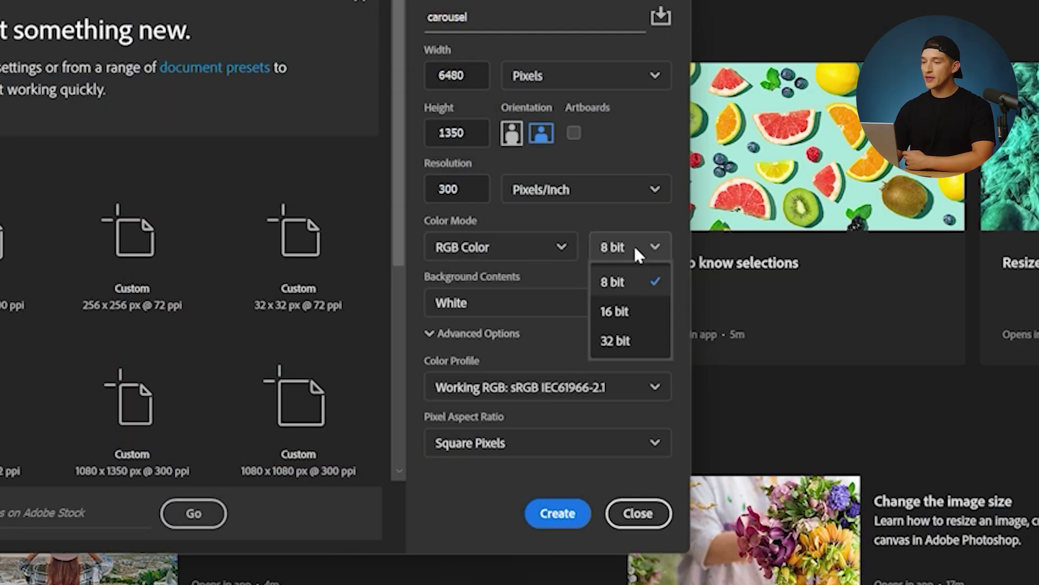
pyautogui.click(634, 245)
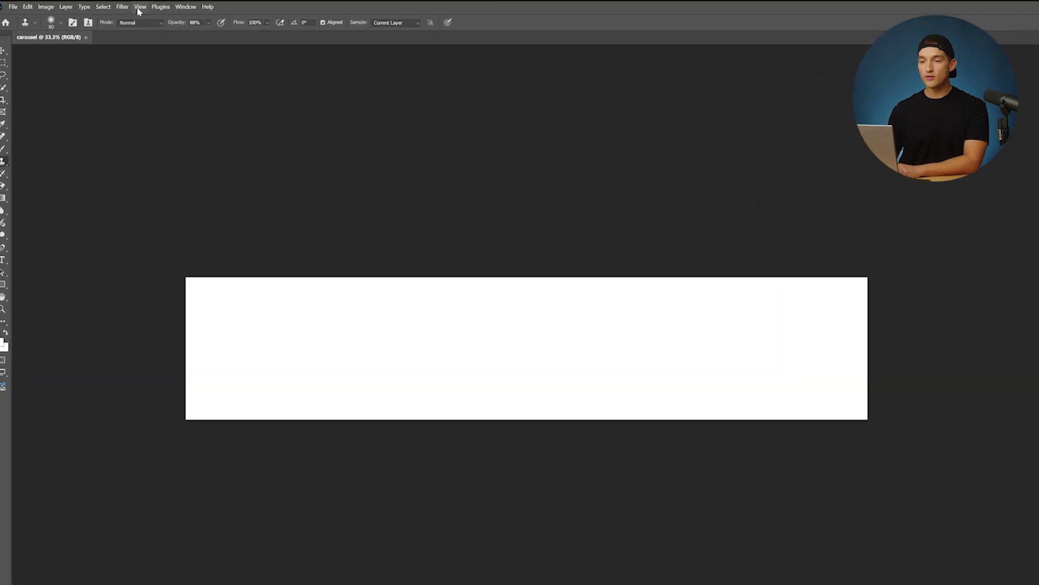
# - Add a New Guide Layout of 6 columns with all margins and gutter set to 0 px
pyautogui.click(140, 7)
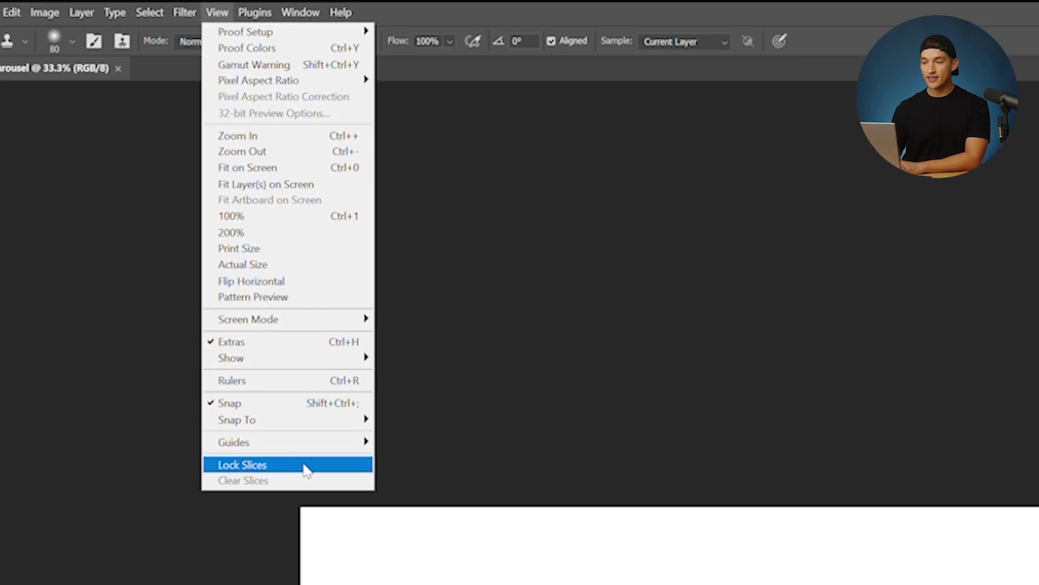
pyautogui.moveTo(307, 447)
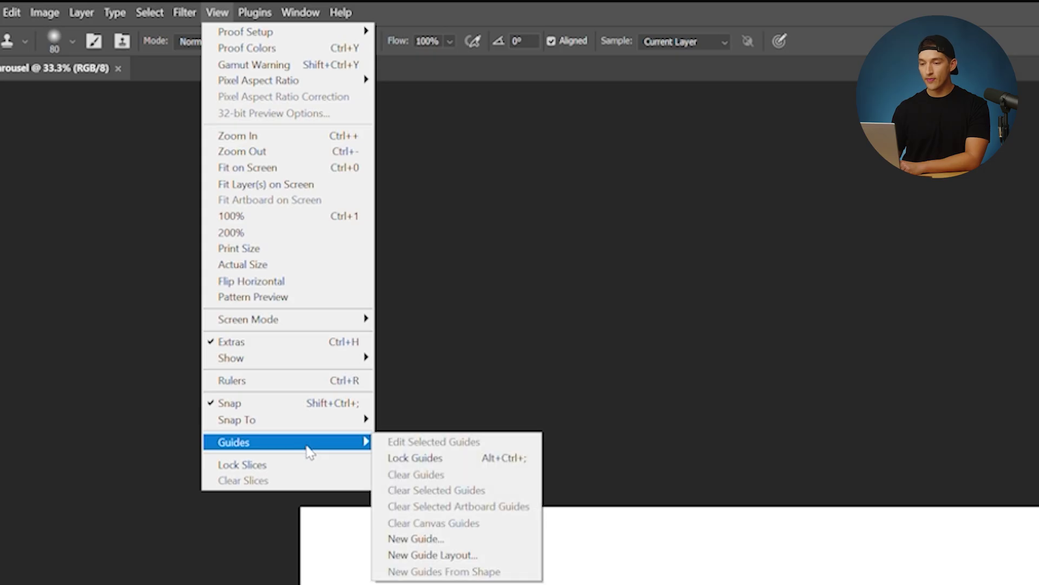
pyautogui.click(447, 563)
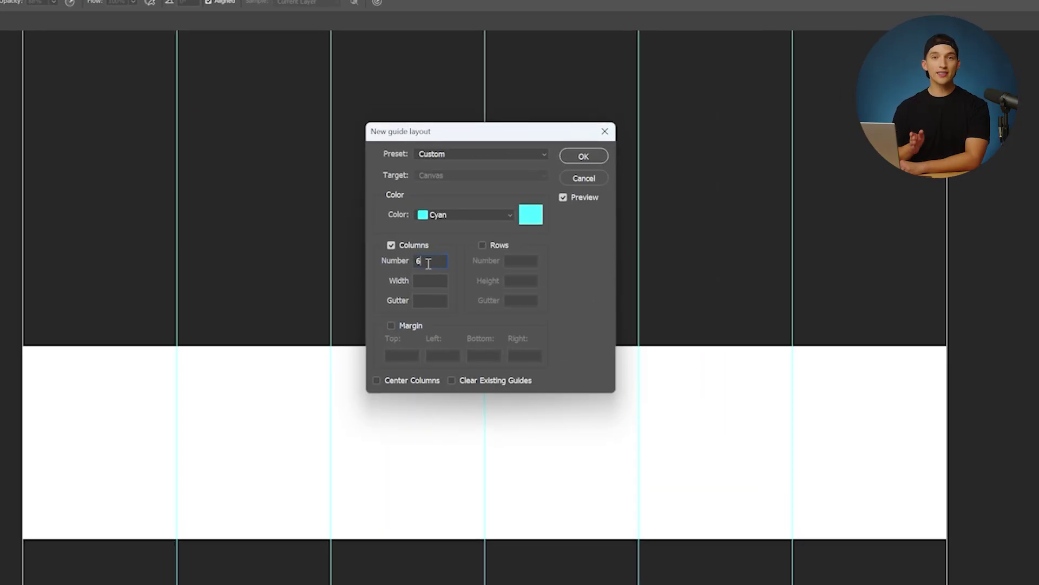
pyautogui.click(391, 326)
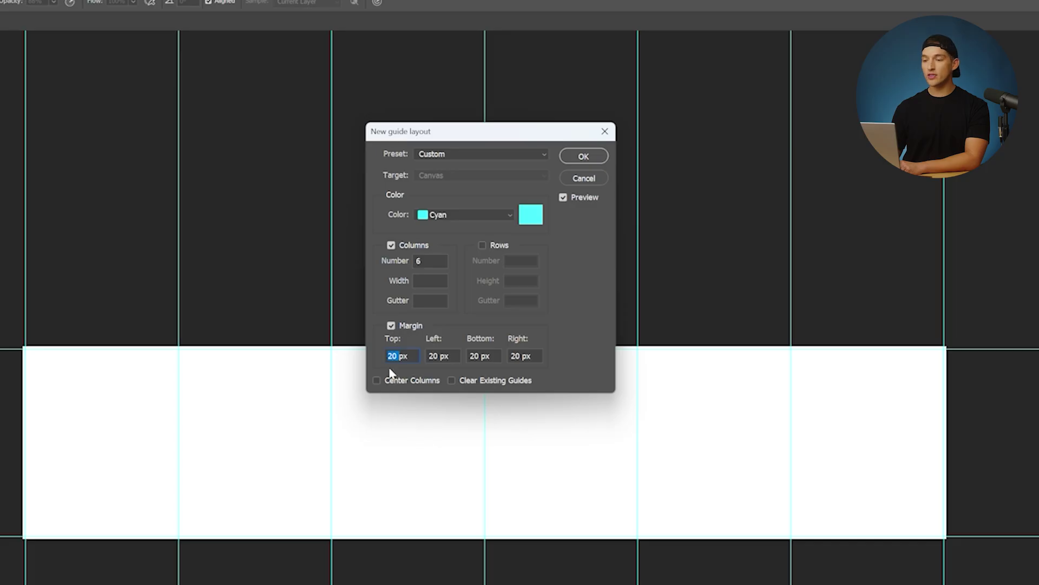
pyautogui.write('0')
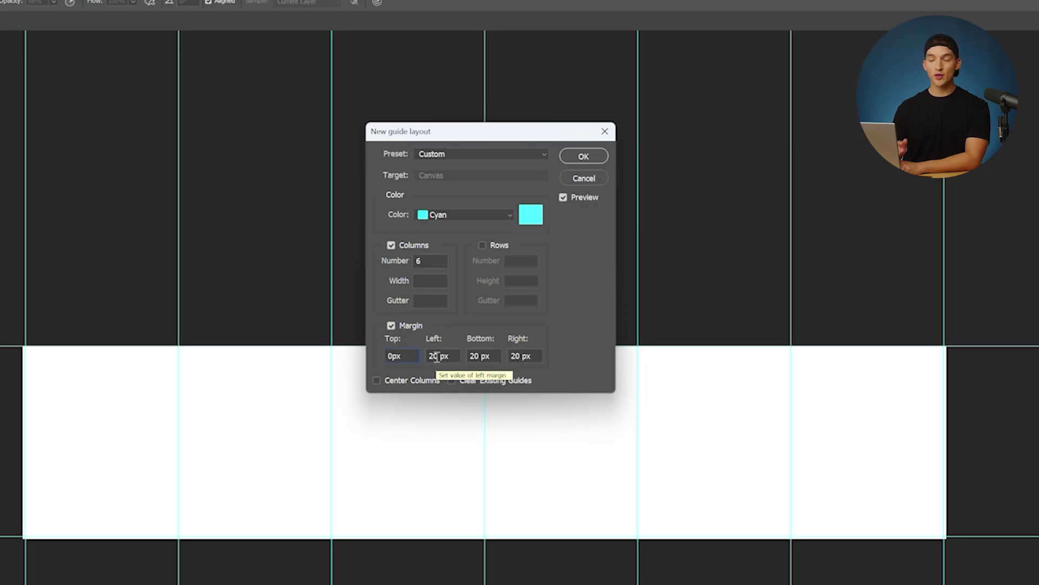
pyautogui.click(432, 301)
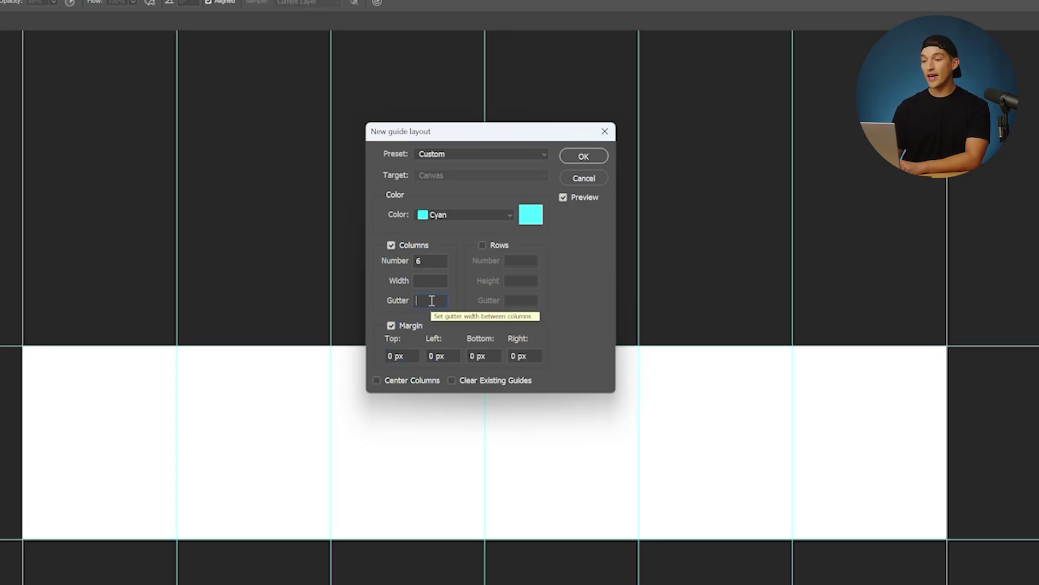
pyautogui.write('0')
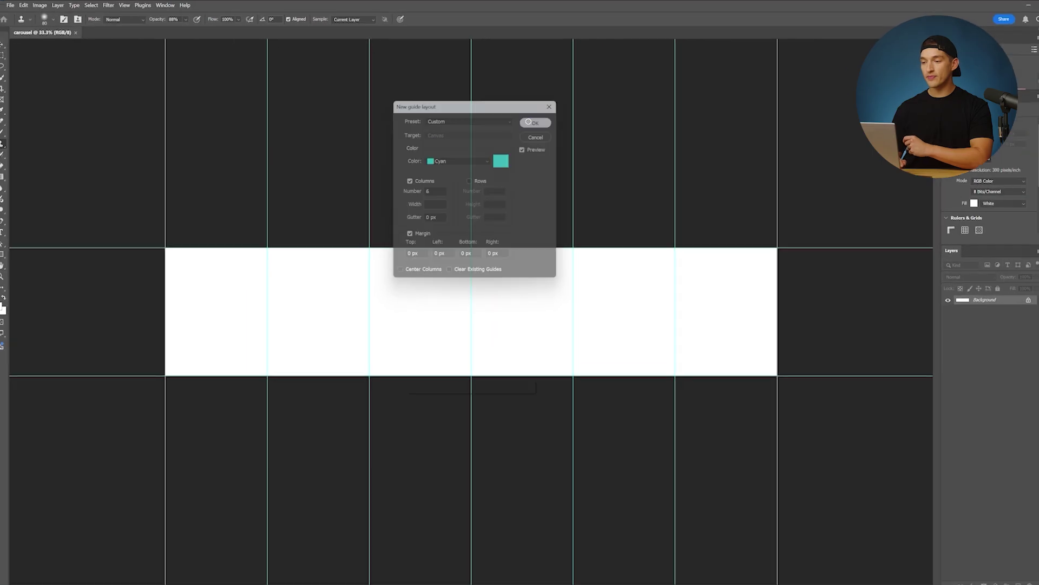
pyautogui.click(572, 157)
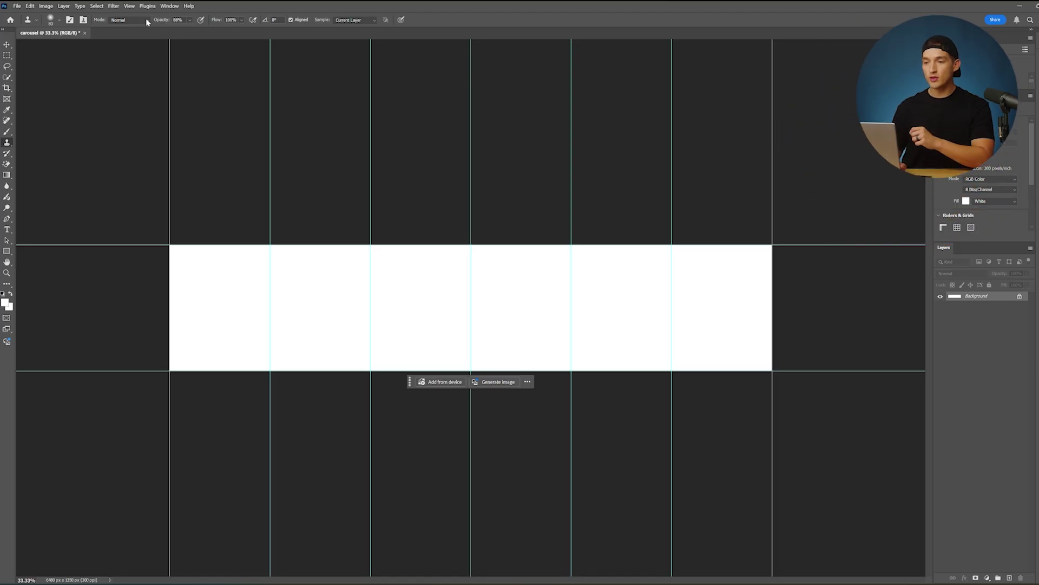
# - Lock the guides from the View > Guides menu
pyautogui.click(128, 7)
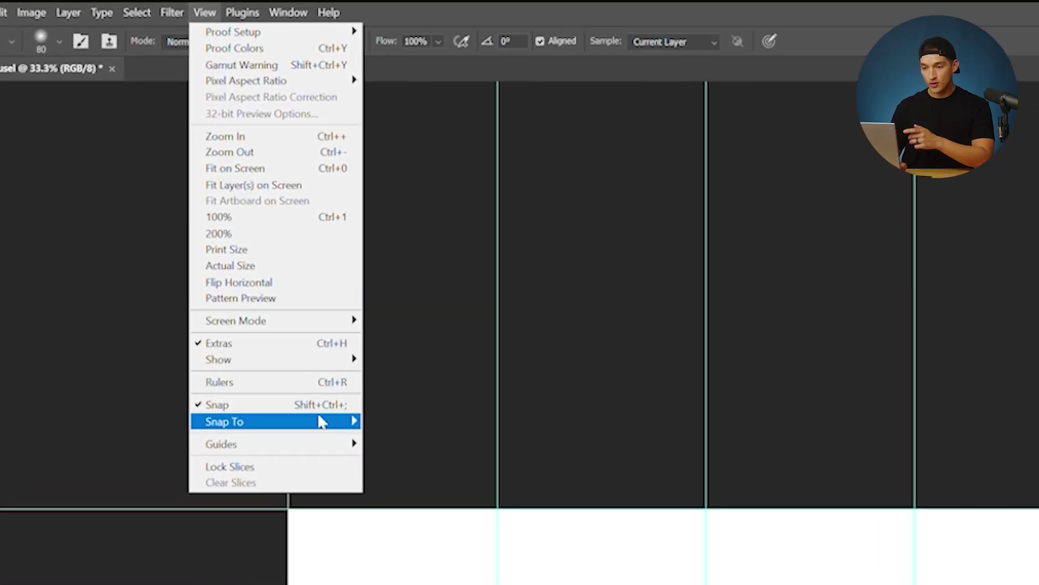
pyautogui.moveTo(325, 443)
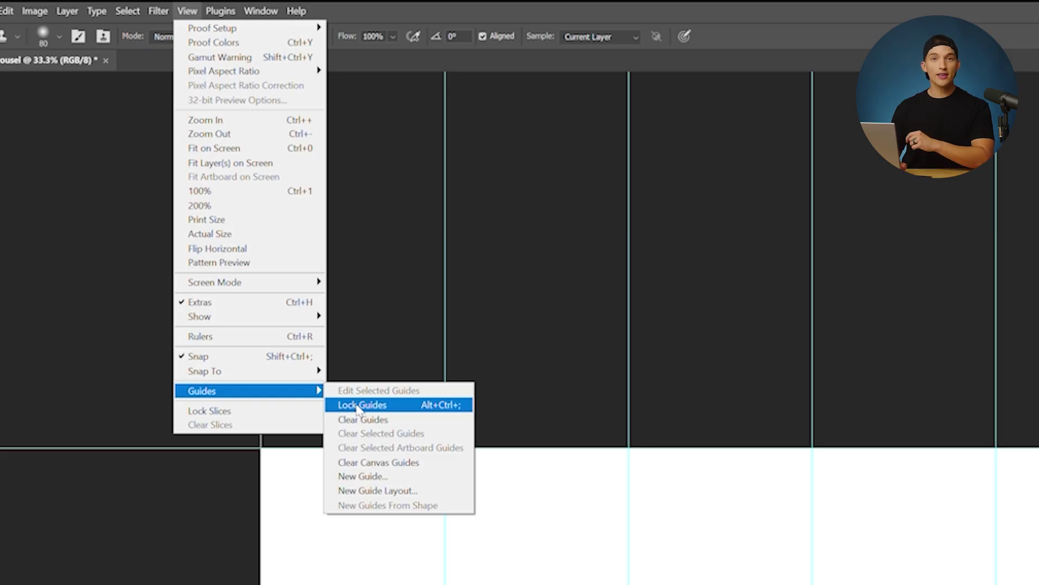
pyautogui.click(358, 406)
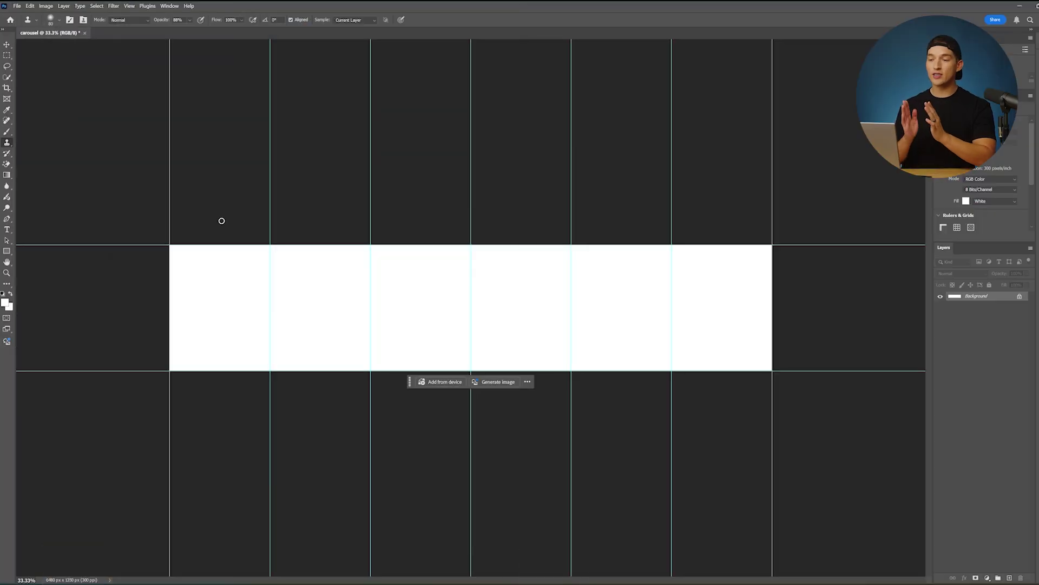
# - Switch to the Slice Tool and create slices from the guides
pyautogui.press('v')
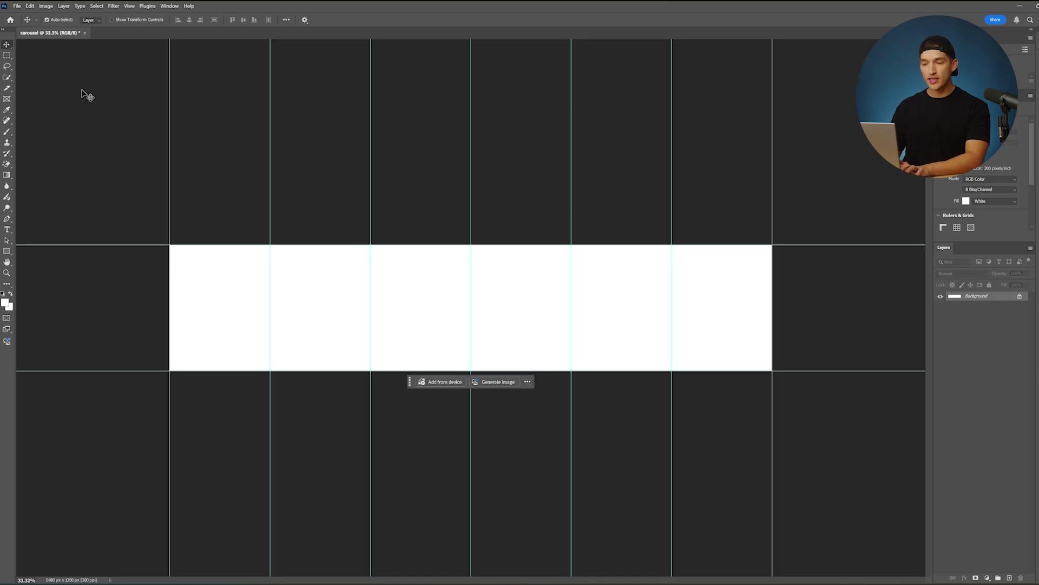
pyautogui.press('c')
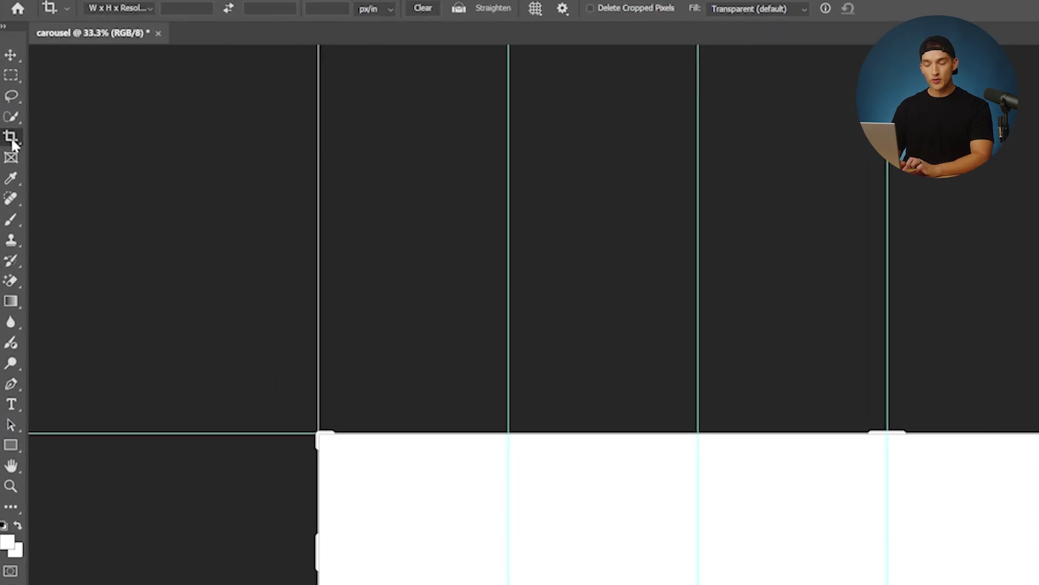
pyautogui.rightClick(7, 89)
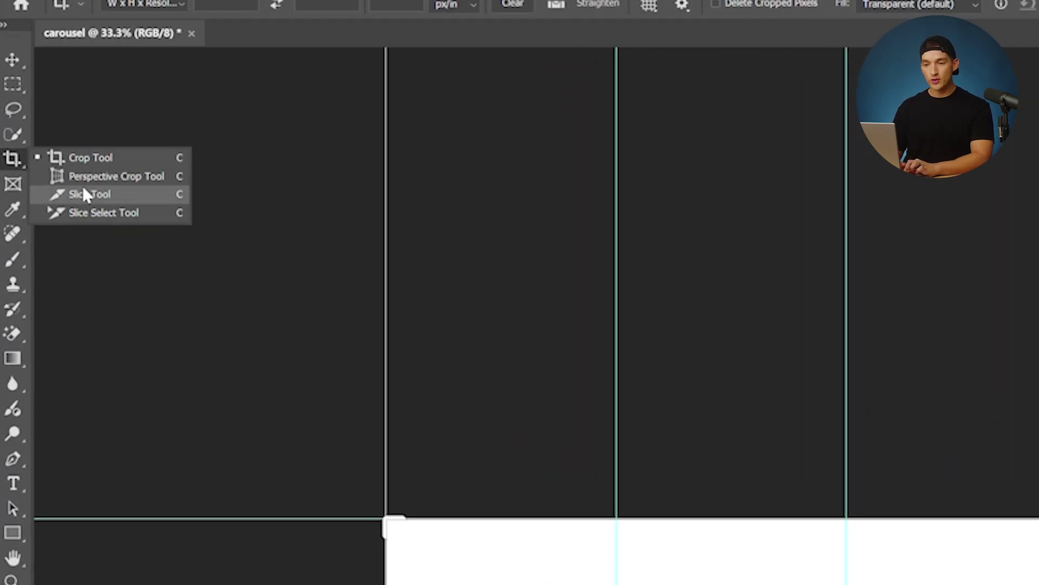
pyautogui.click(99, 195)
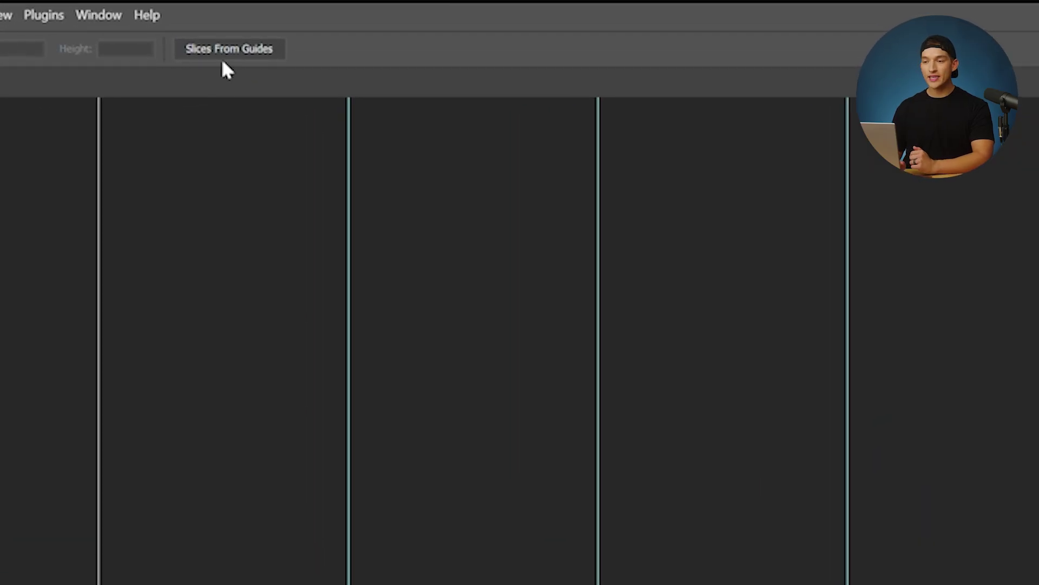
pyautogui.click(226, 51)
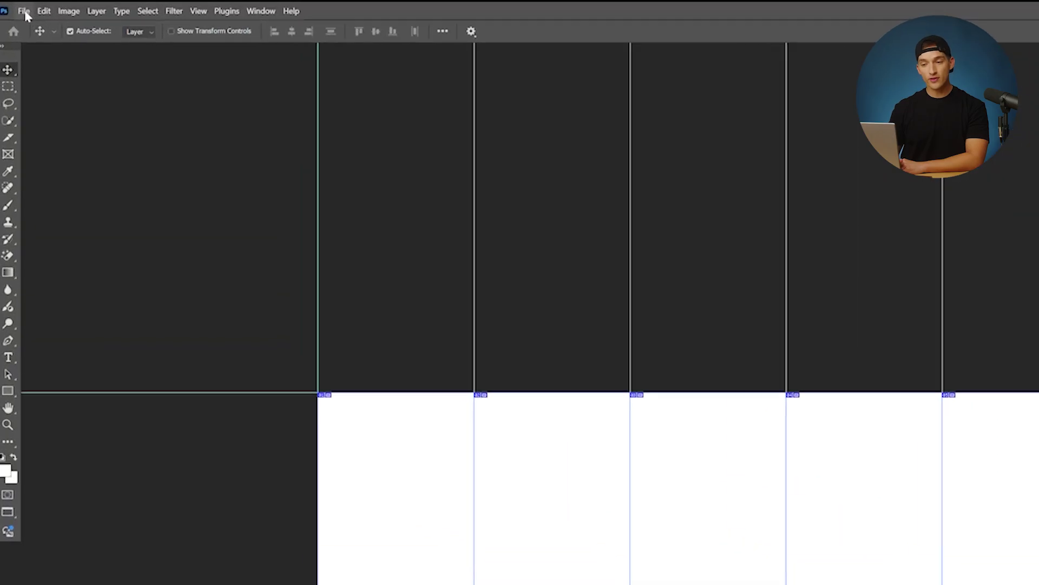
# - Use Load Files into Stack to load every photo in the carousel folder as layers
pyautogui.click(15, 6)
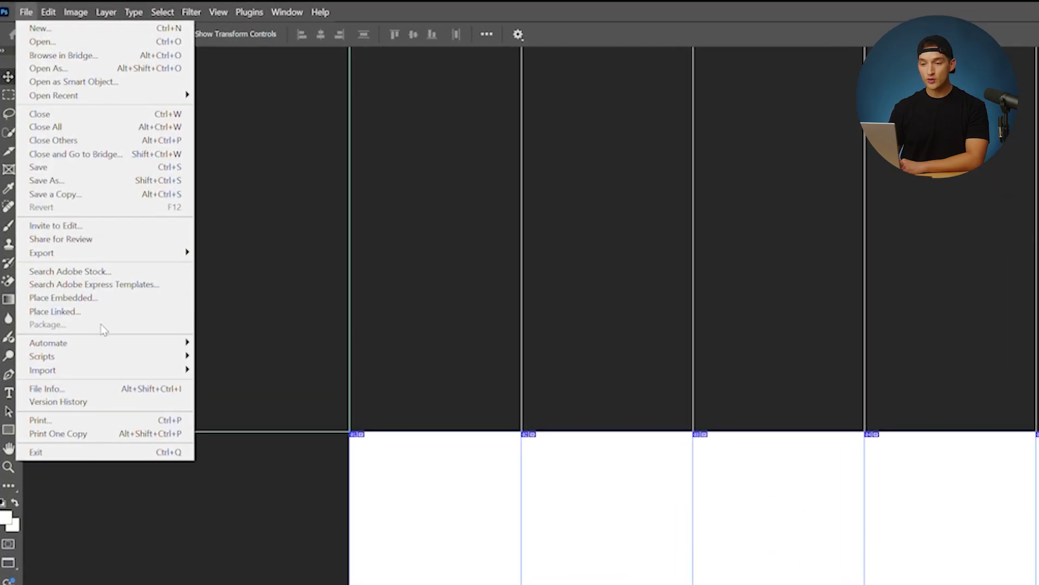
pyautogui.moveTo(112, 361)
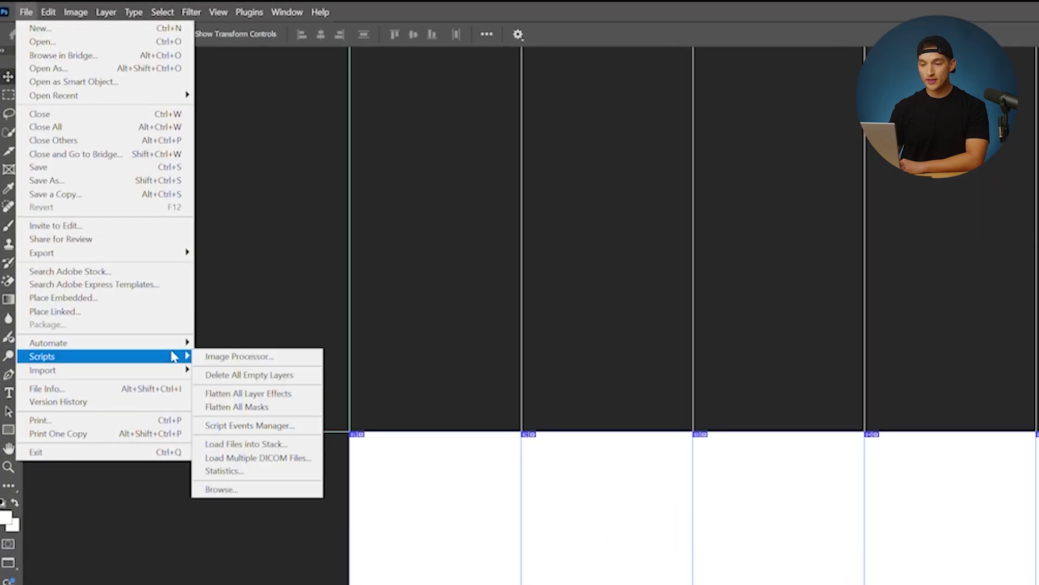
pyautogui.click(255, 446)
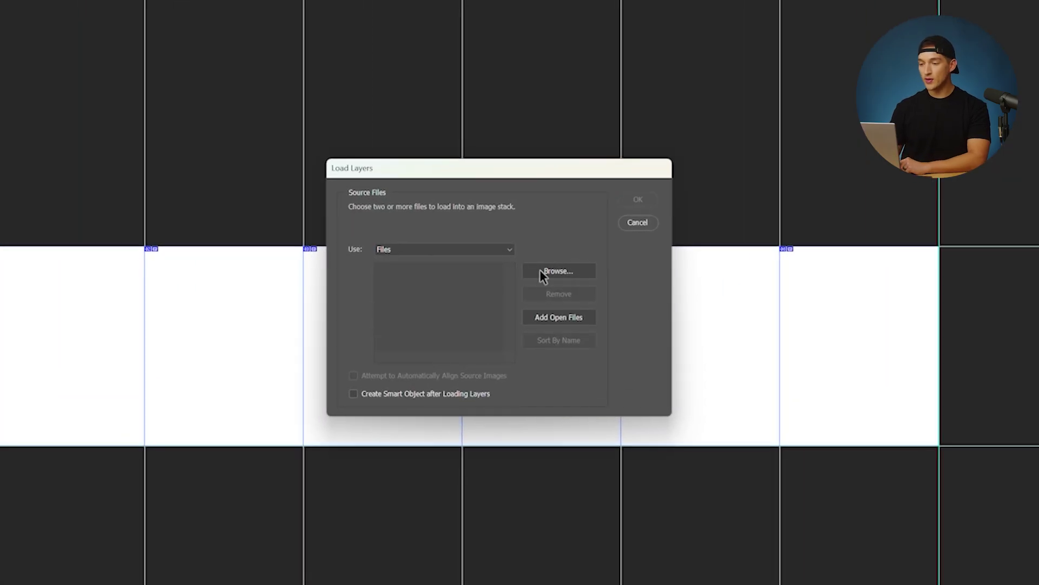
pyautogui.click(540, 271)
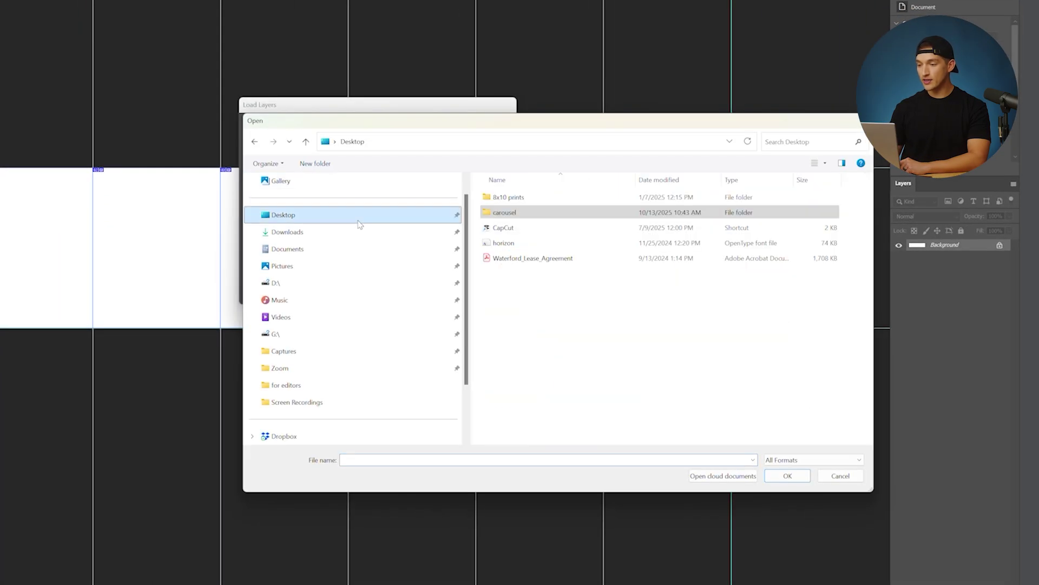
pyautogui.click(494, 216)
pyautogui.doubleClick(534, 211)
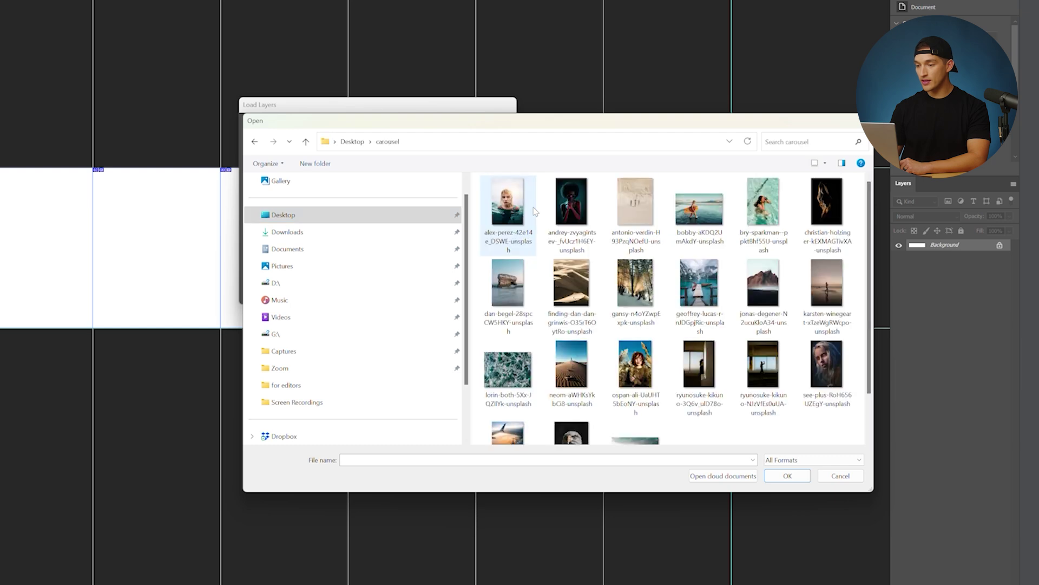
pyautogui.click(525, 213)
pyautogui.scroll(-1, 572, 298)
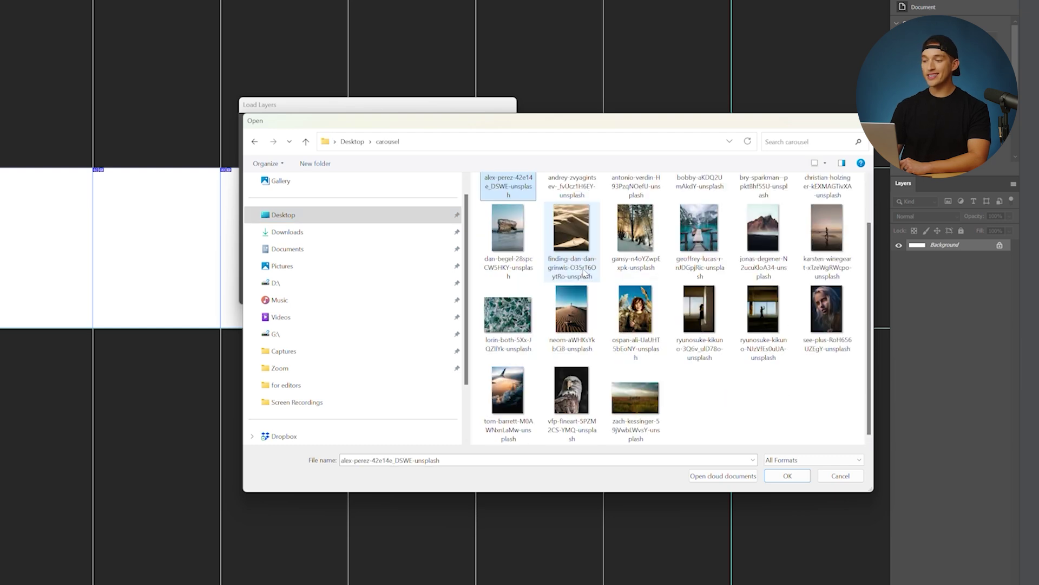
pyautogui.keyDown('shift'); pyautogui.click(628, 395); pyautogui.keyUp('shift')
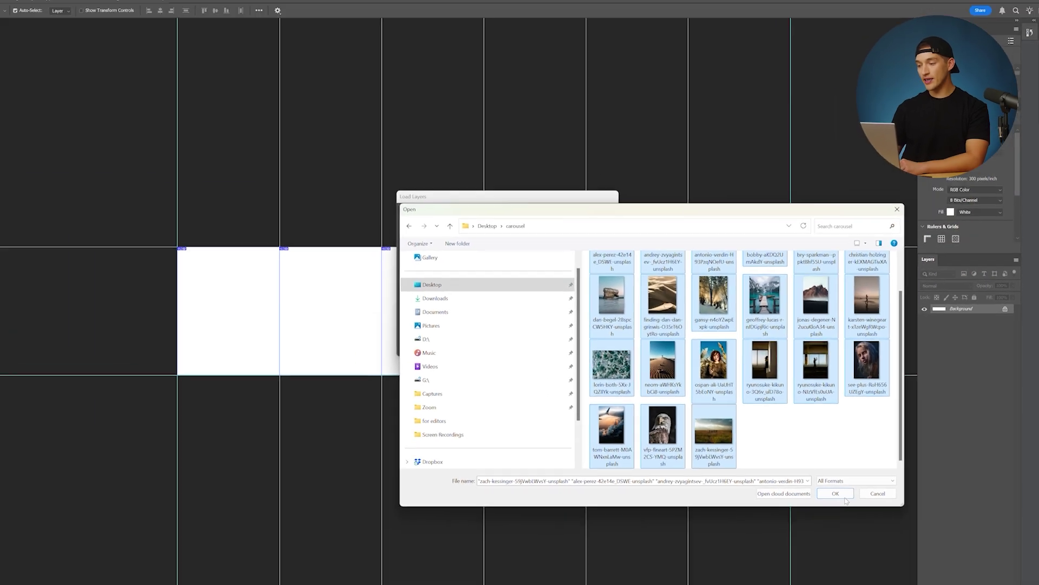
pyautogui.click(788, 476)
pyautogui.click(605, 223)
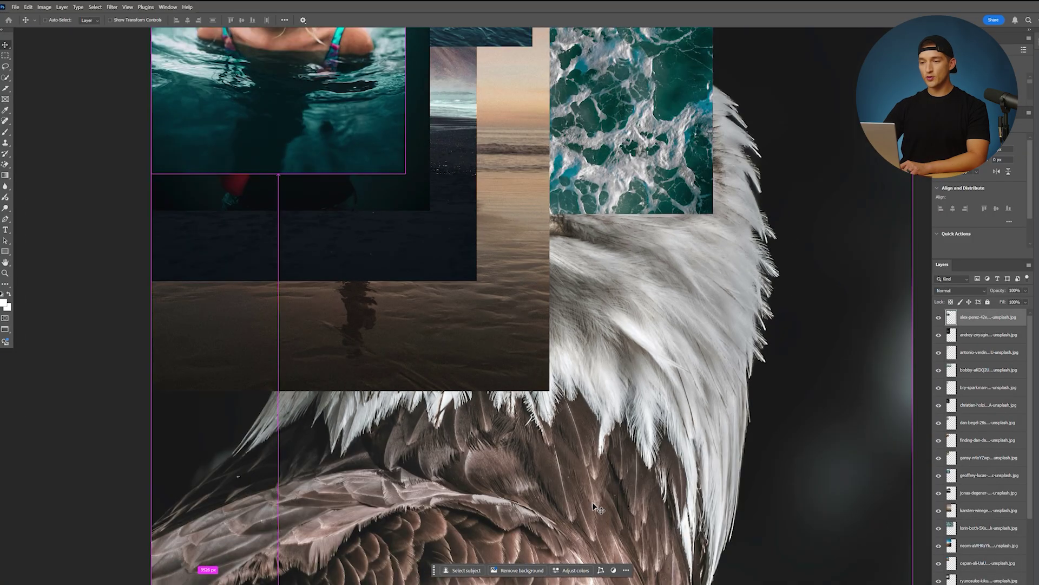
# - Fit the stacked Untitled-1 document to the window with Ctrl+0
pyautogui.hotkey('ctrl', '0')
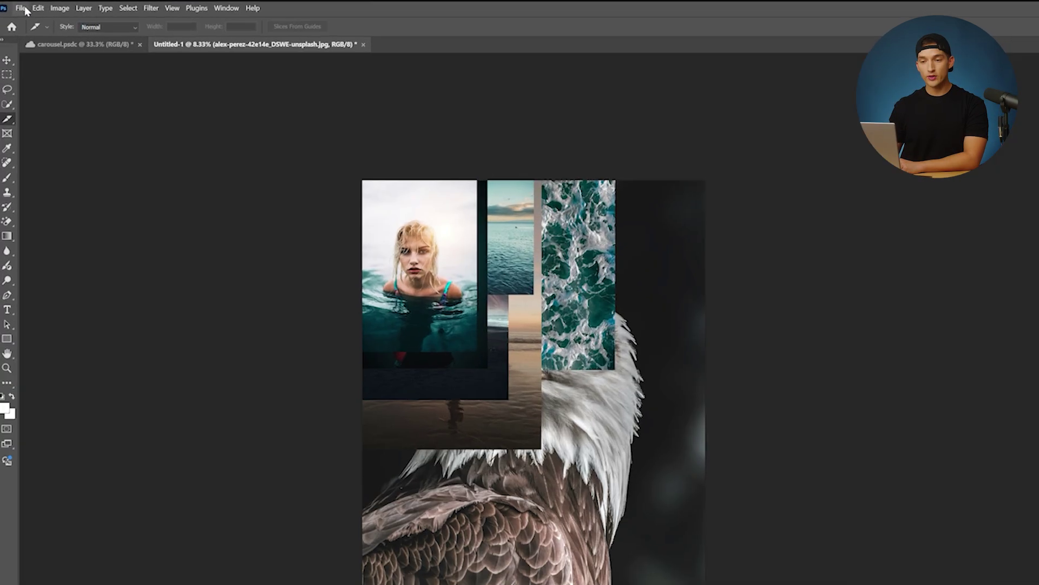
pyautogui.click(17, 6)
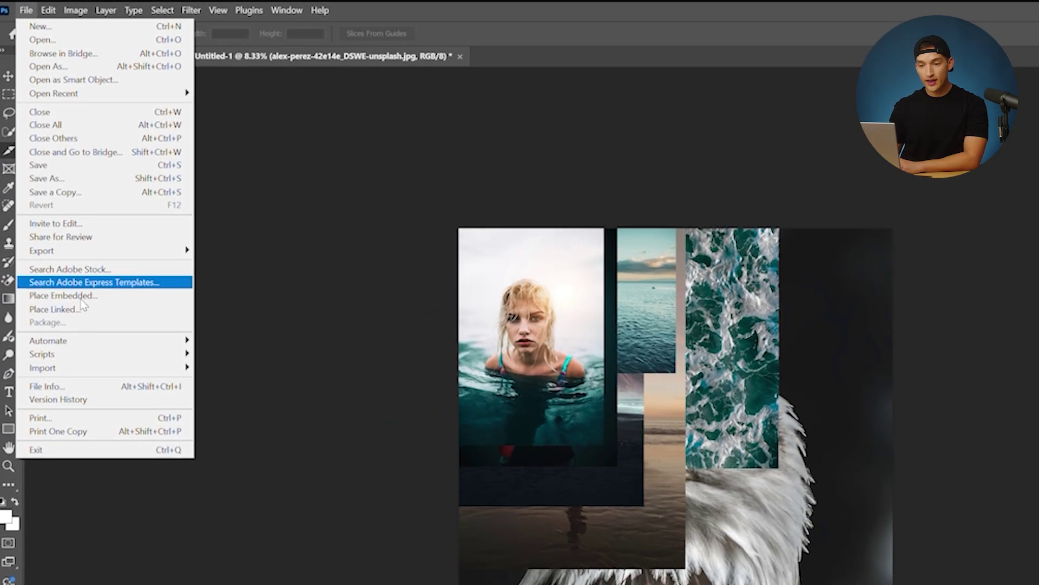
# - Dismiss the File menu and select the top photo layer, alex-perez
pyautogui.moveTo(87, 354)
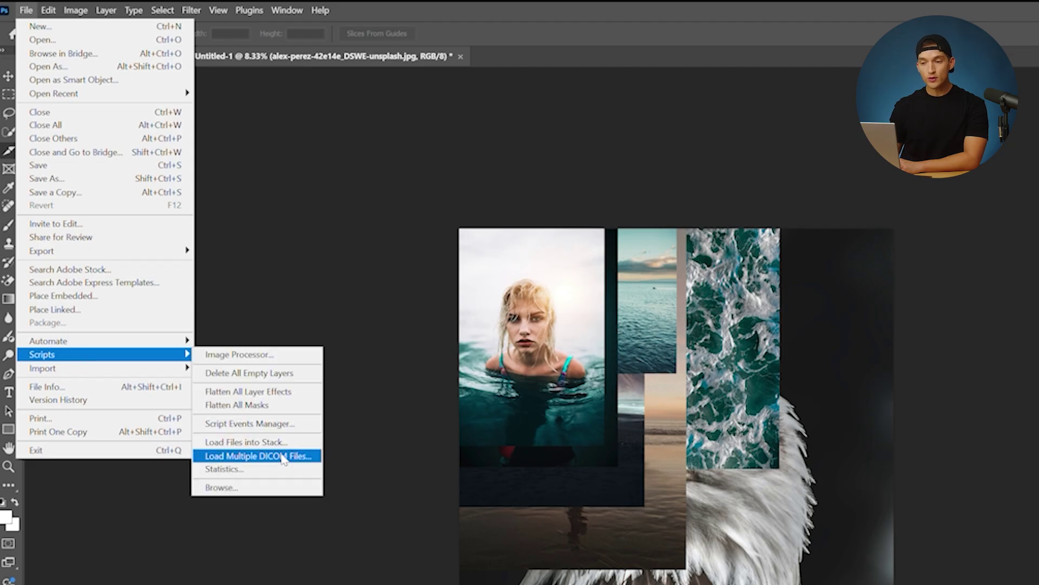
pyautogui.click(361, 308)
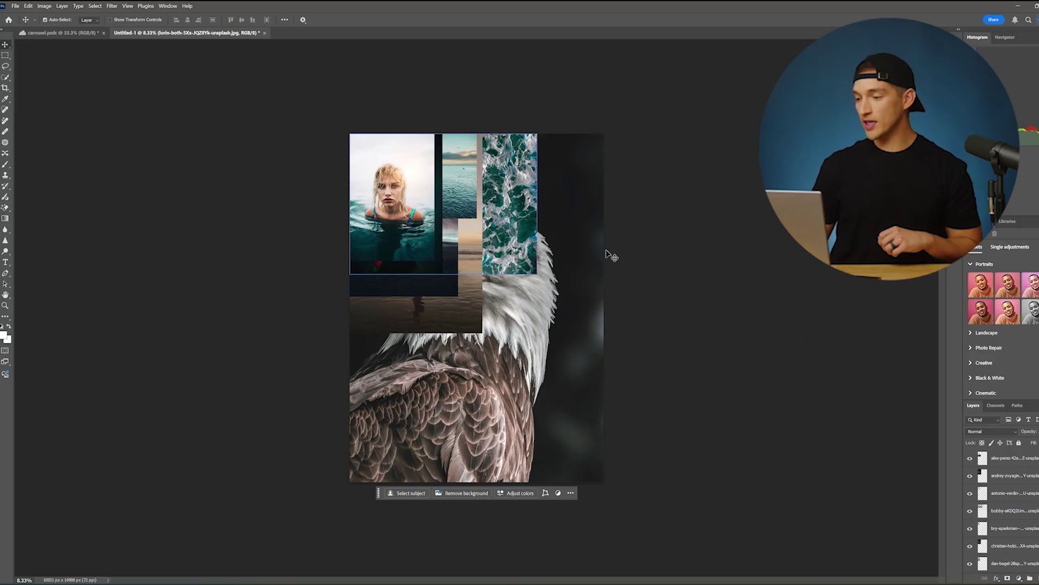
pyautogui.click(1035, 470)
pyautogui.click(1031, 458)
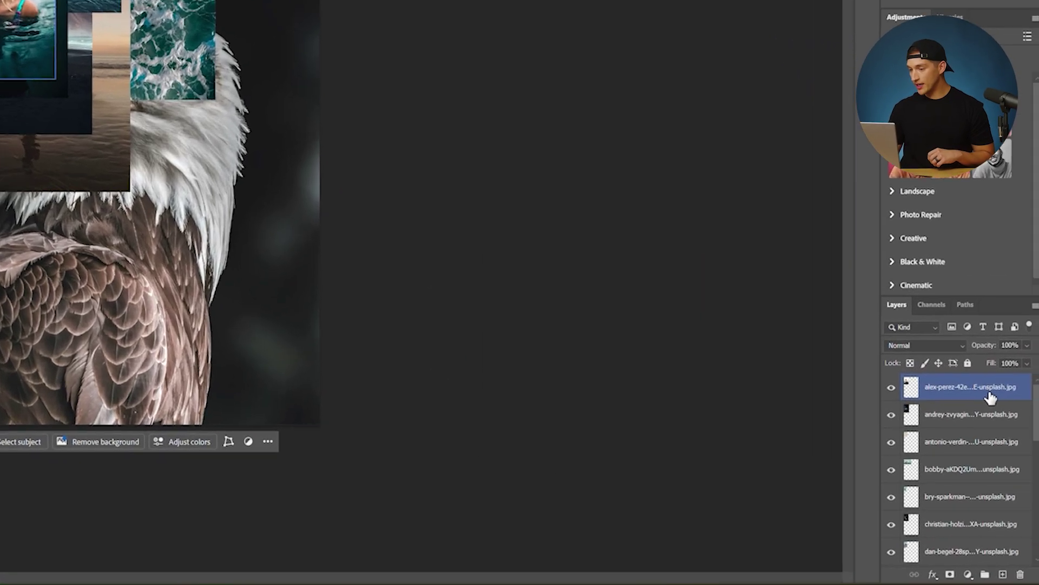
# - Extend the selection down to the bottom photo layers and link them all
pyautogui.scroll(-2, 1033, 465)
pyautogui.click(982, 385)
pyautogui.scroll(-5, 983, 386)
pyautogui.click(981, 385)
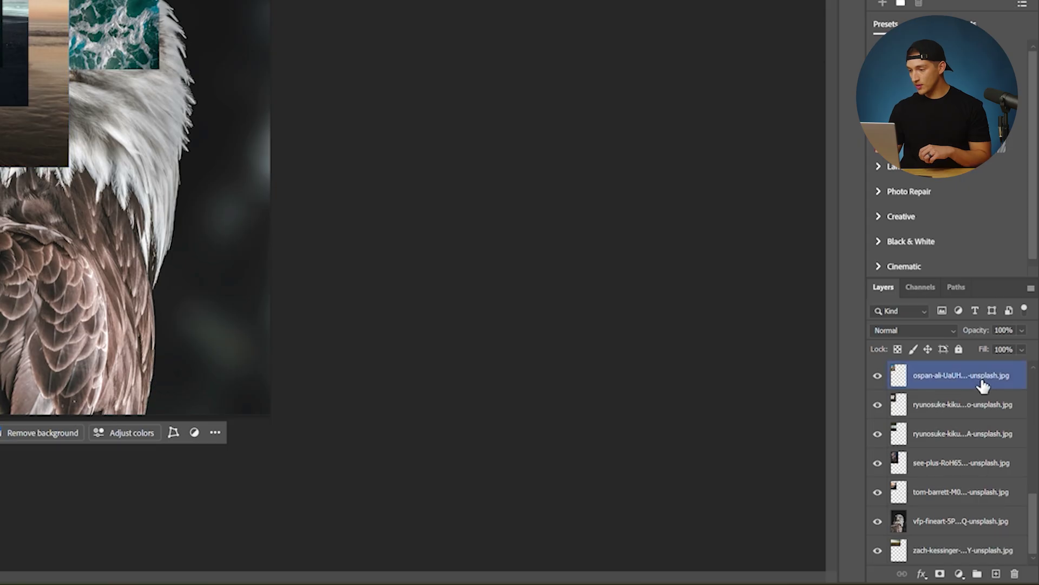
pyautogui.click(981, 462)
pyautogui.click(977, 491)
pyautogui.click(969, 521)
pyautogui.rightClick(963, 549)
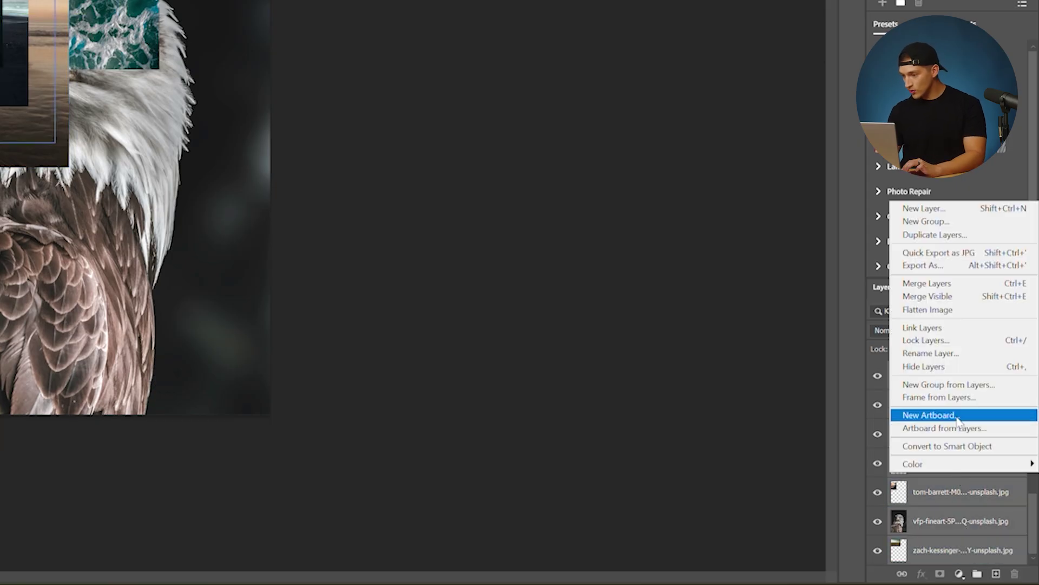
pyautogui.click(942, 328)
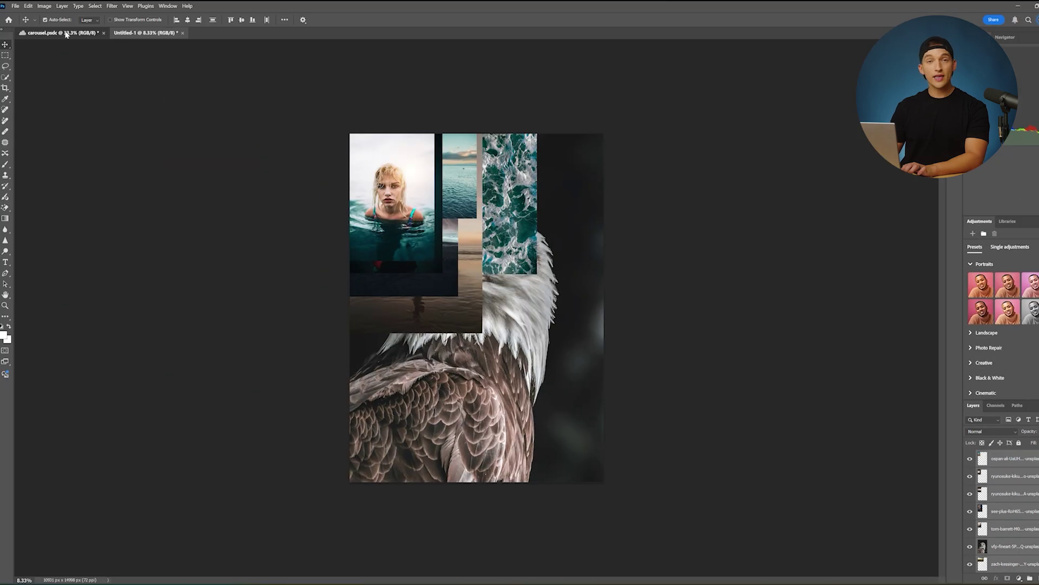
# - Group the selected photo layers in carousel.psdc and name the group 'banners'
pyautogui.click(65, 33)
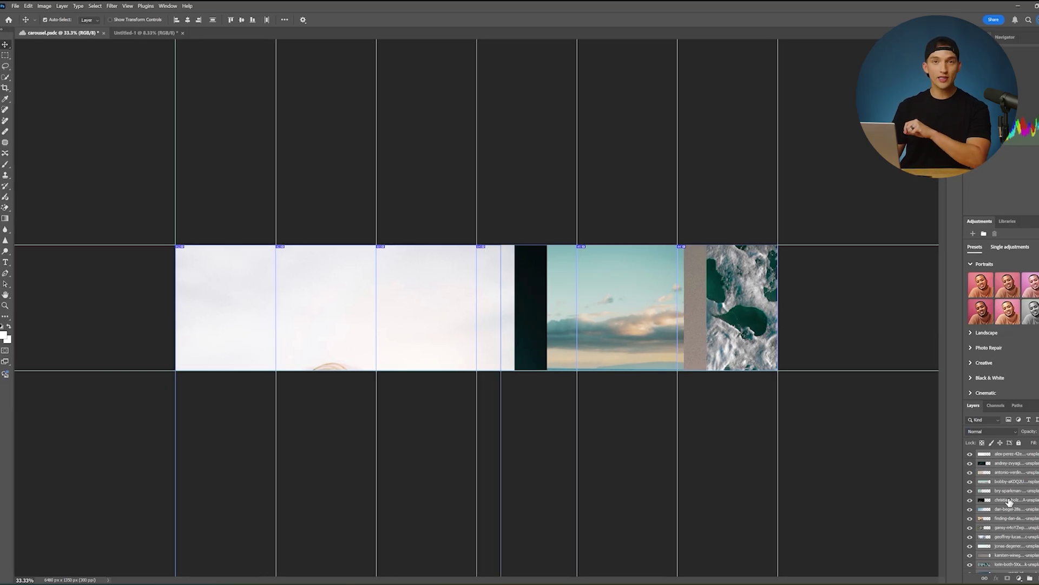
pyautogui.scroll(-3, 1009, 502)
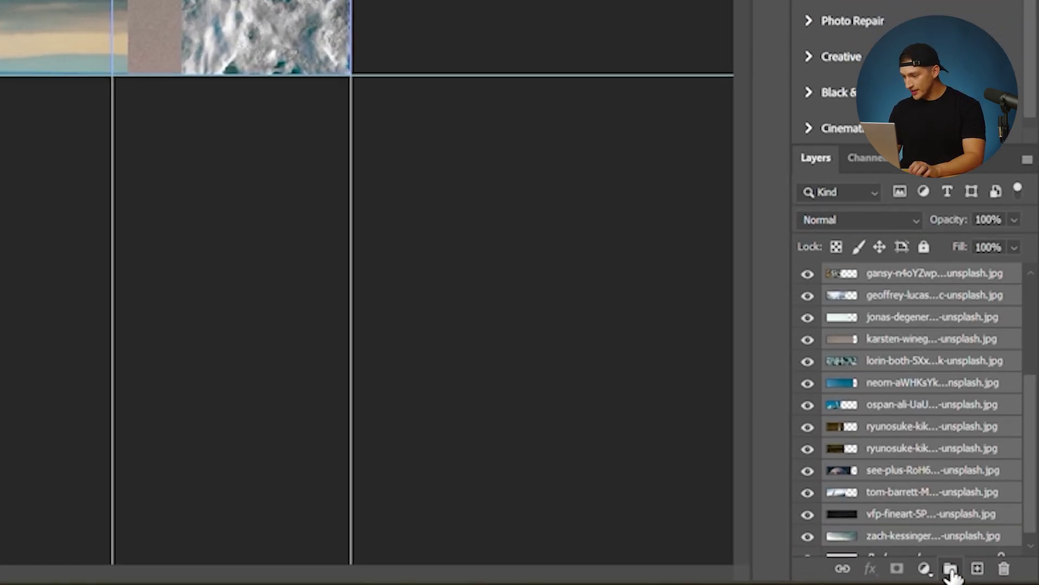
pyautogui.click(950, 569)
pyautogui.doubleClick(880, 275)
pyautogui.write('banners')
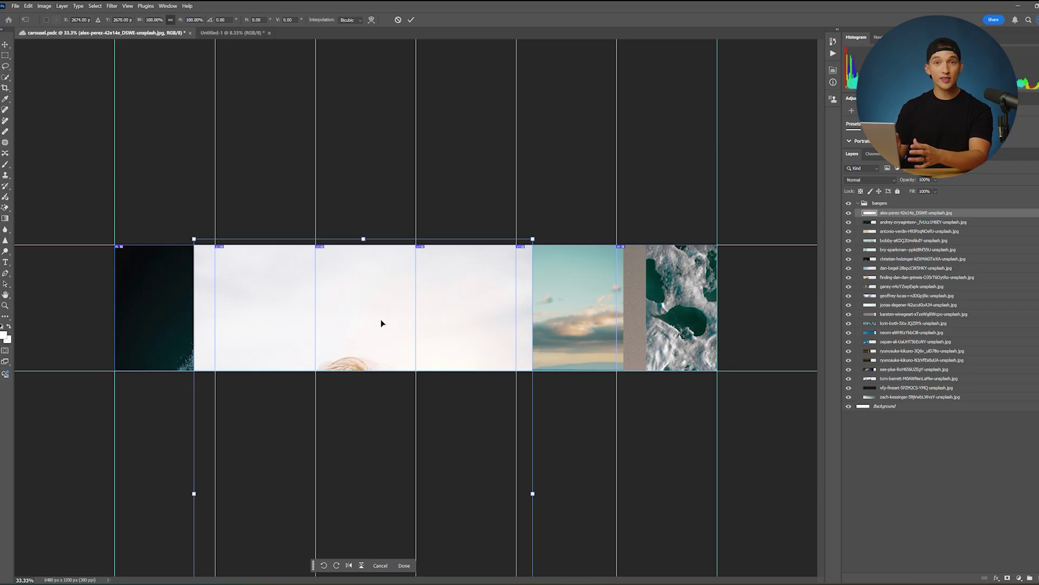
# - Shrink the current photo with Free Transform and move it left across the slides
pyautogui.hotkey('ctrl', '-')
pyautogui.hotkey('ctrl', '-')
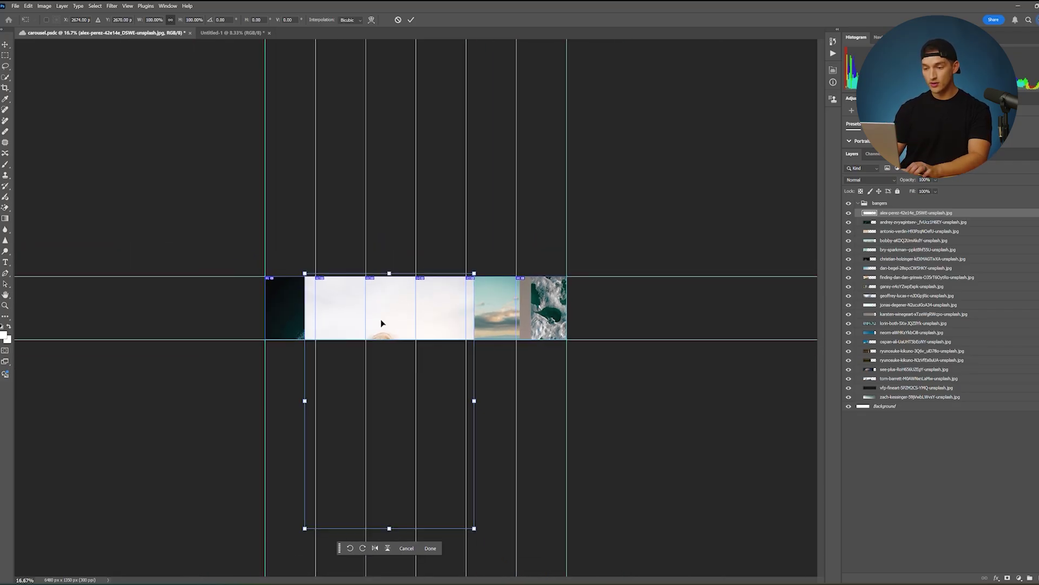
pyautogui.moveTo(389, 529); pyautogui.dragTo(396, 381)
pyautogui.moveTo(471, 407); pyautogui.dragTo(297, 301)
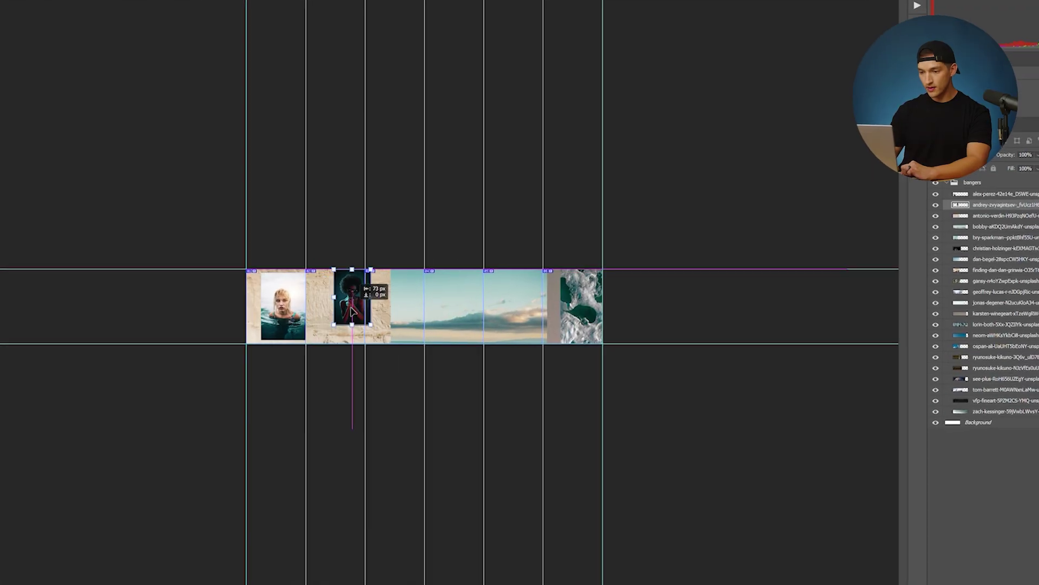
pyautogui.hotkey('ctrl', 't')
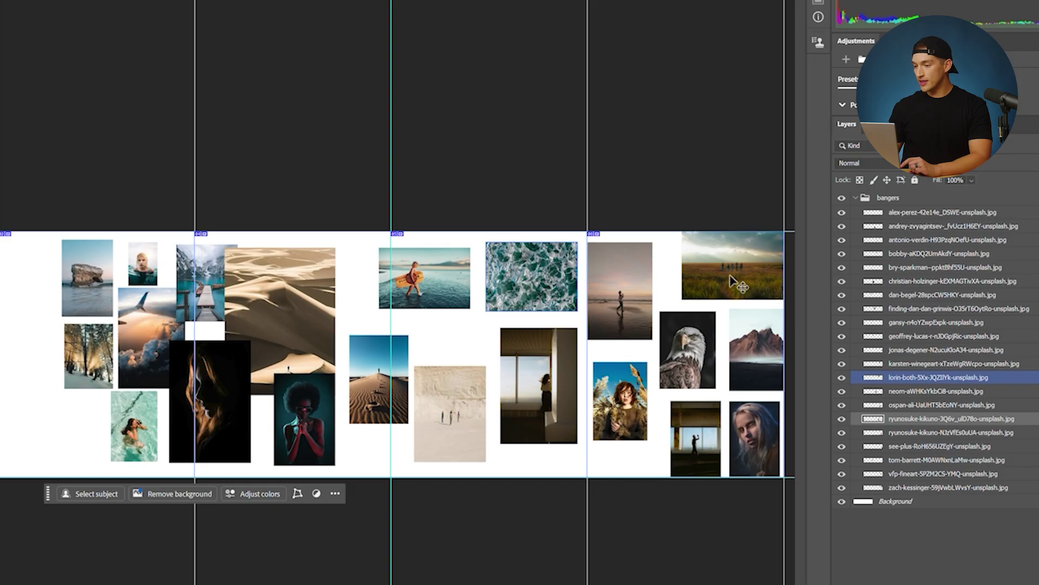
# - Move the teal ocean photo to the left edge and scale it across the first two slides
pyautogui.click(504, 275)
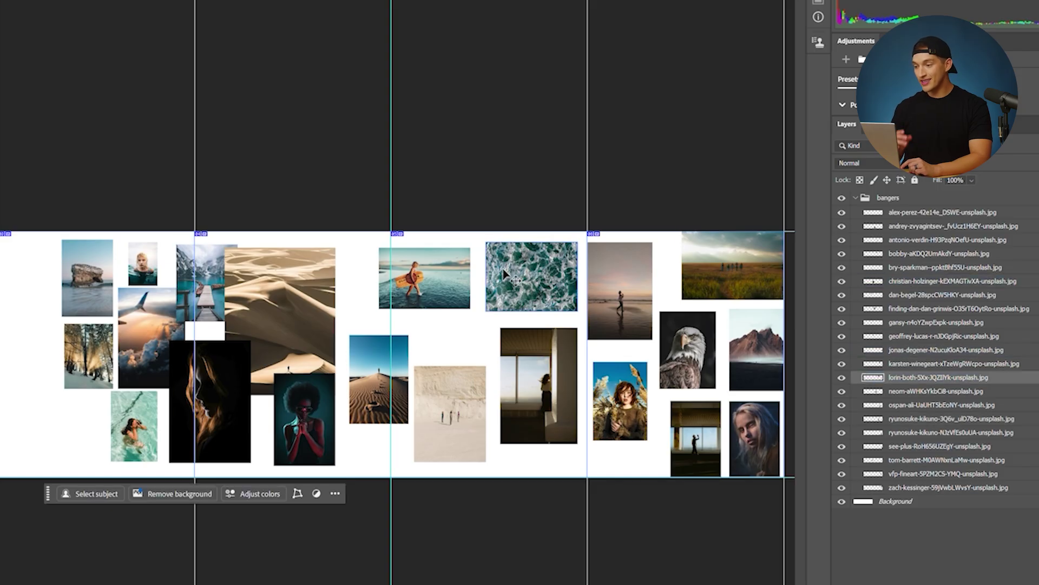
pyautogui.moveTo(503, 275); pyautogui.dragTo(50, 266)
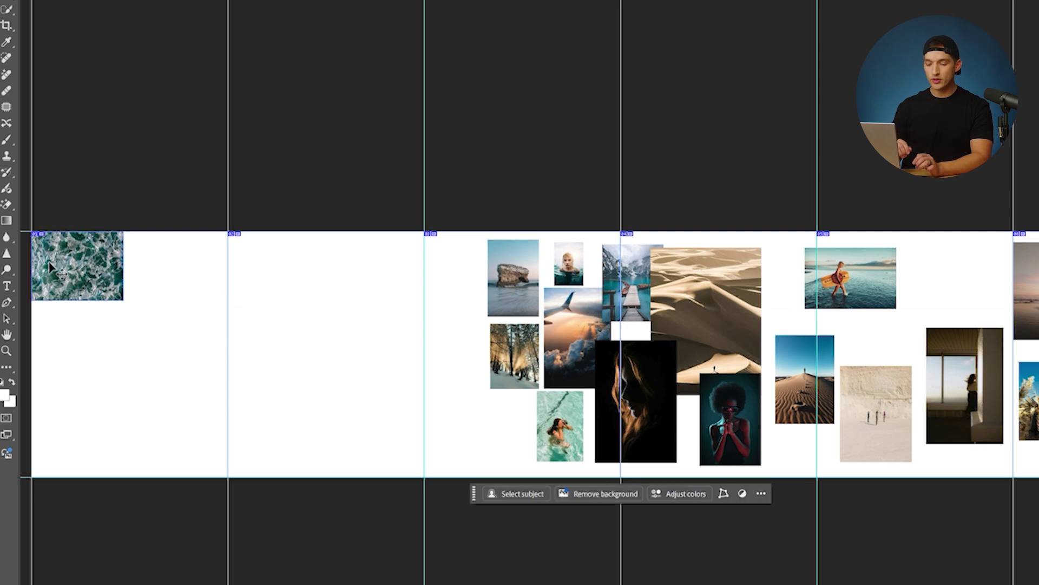
pyautogui.hotkey('ctrl', 't')
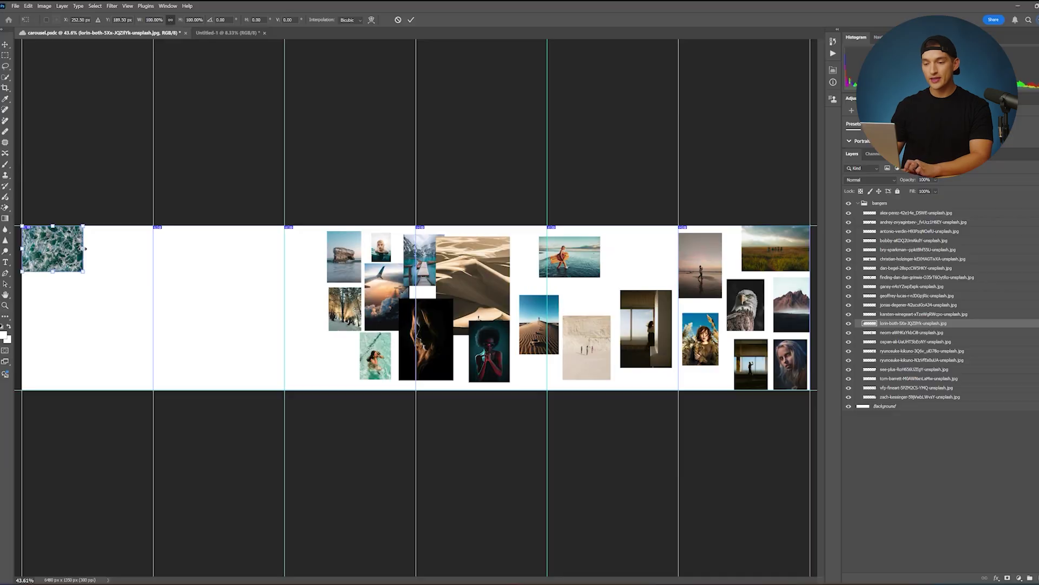
pyautogui.moveTo(123, 265); pyautogui.dragTo(424, 266)
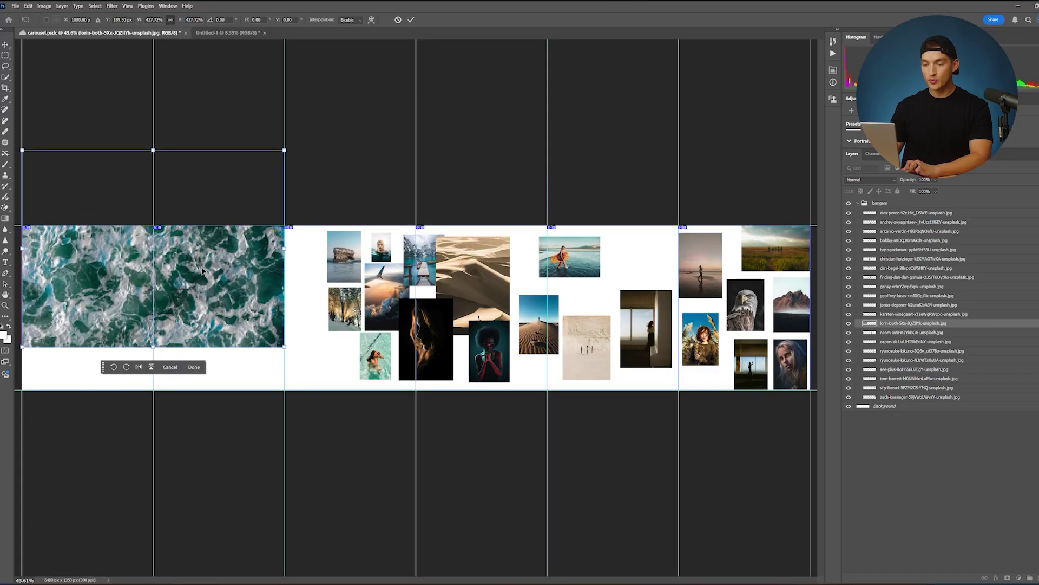
pyautogui.moveTo(202, 271); pyautogui.dragTo(203, 327)
pyautogui.press('Return')
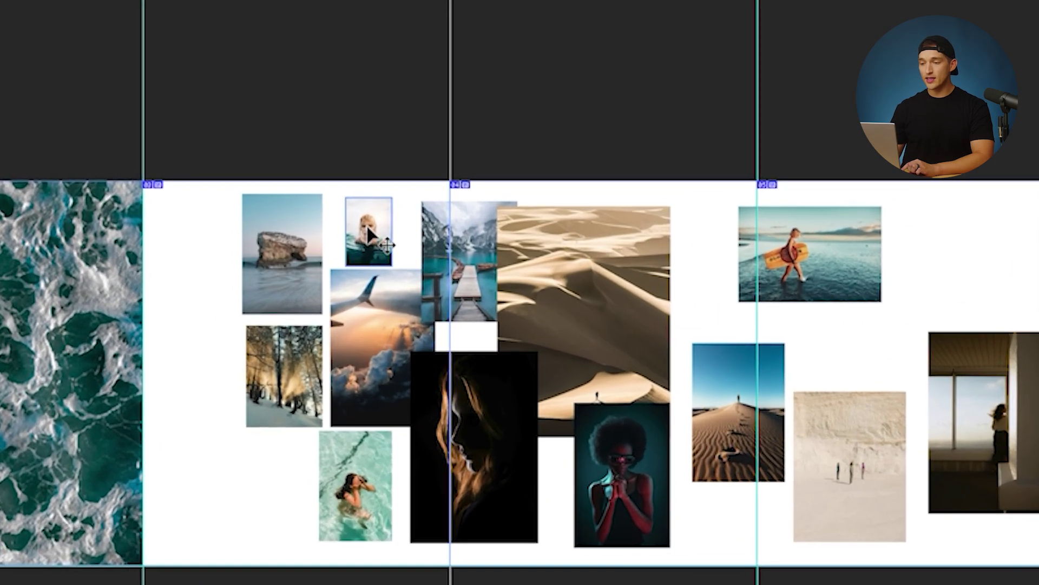
# - Place the woman-in-water portrait on the ocean slide and enlarge it to fill most of it
pyautogui.moveTo(367, 230); pyautogui.dragTo(152, 259)
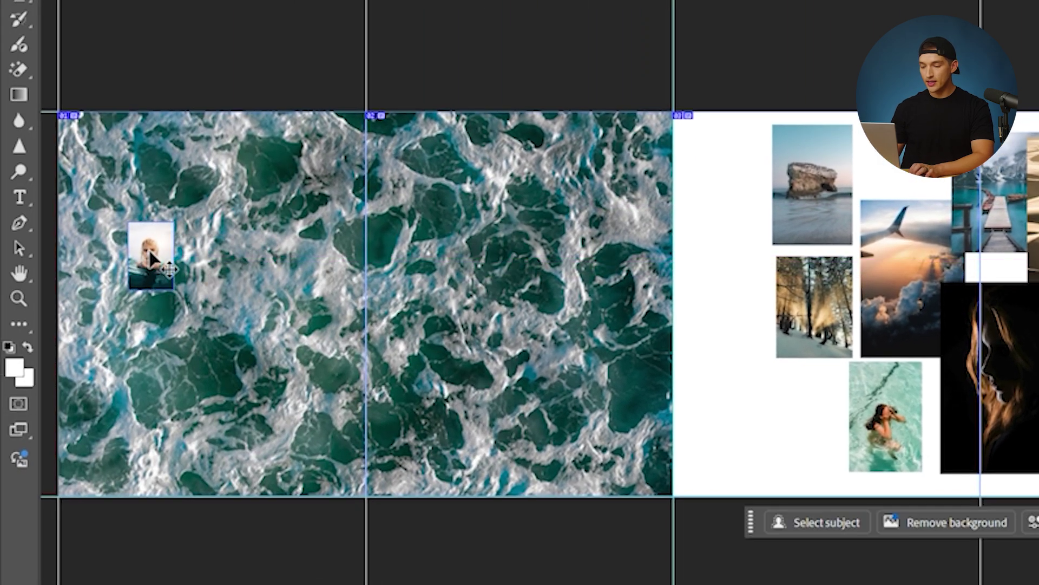
pyautogui.hotkey('ctrl', 't')
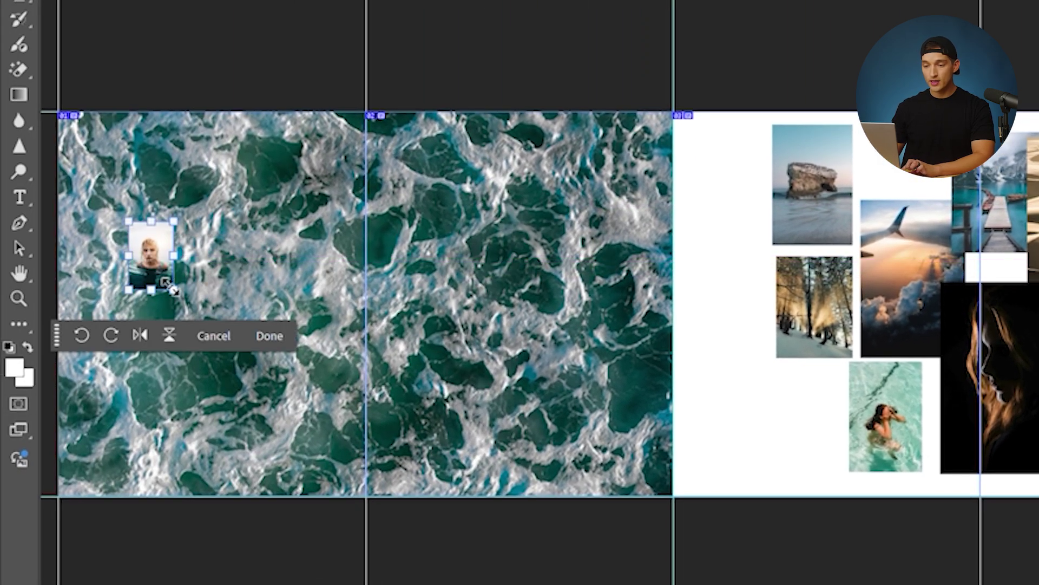
pyautogui.moveTo(173, 290); pyautogui.dragTo(307, 478)
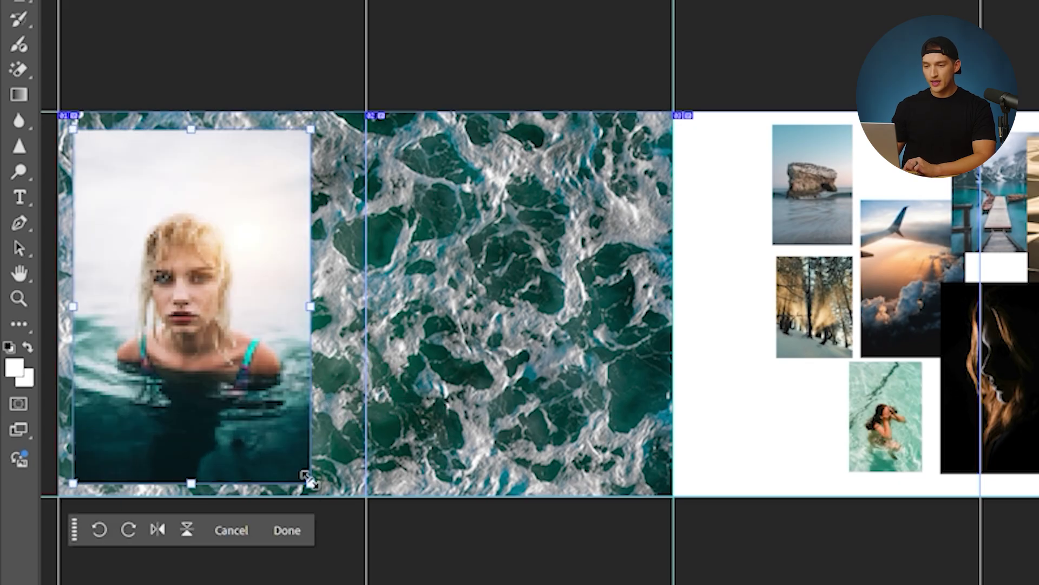
pyautogui.press('Return')
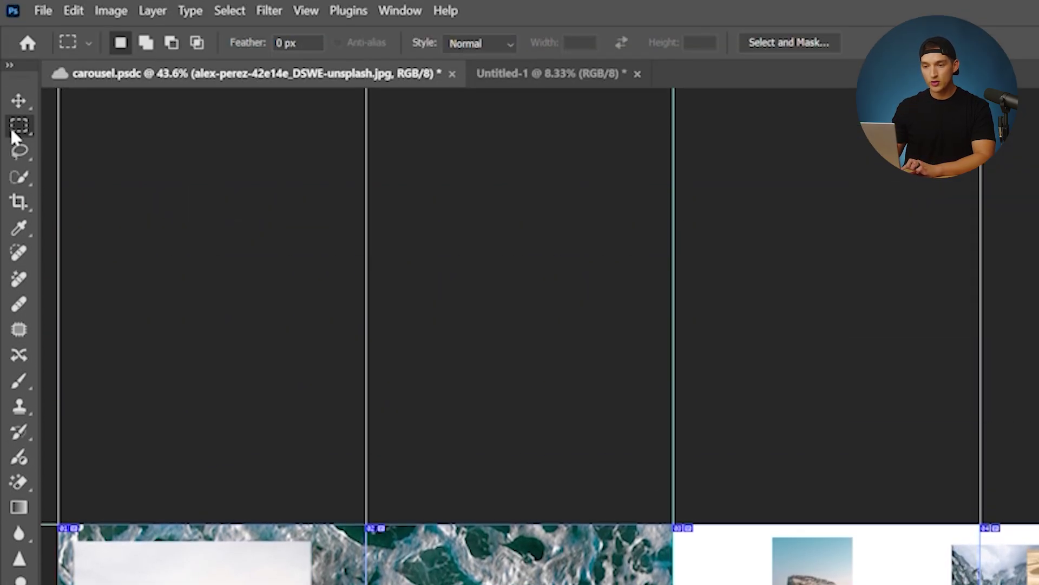
# - Mask the woman-in-water portrait to a tighter rectangular marquee and move it higher on the ocean slide
pyautogui.rightClick(11, 126)
pyautogui.click(11, 125)
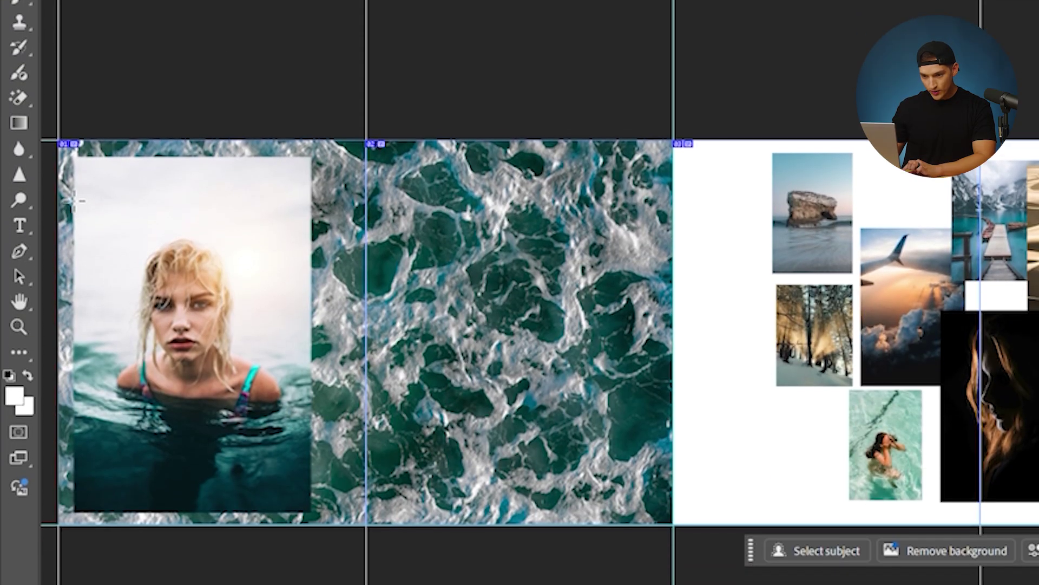
pyautogui.moveTo(74, 200); pyautogui.dragTo(212, 355)
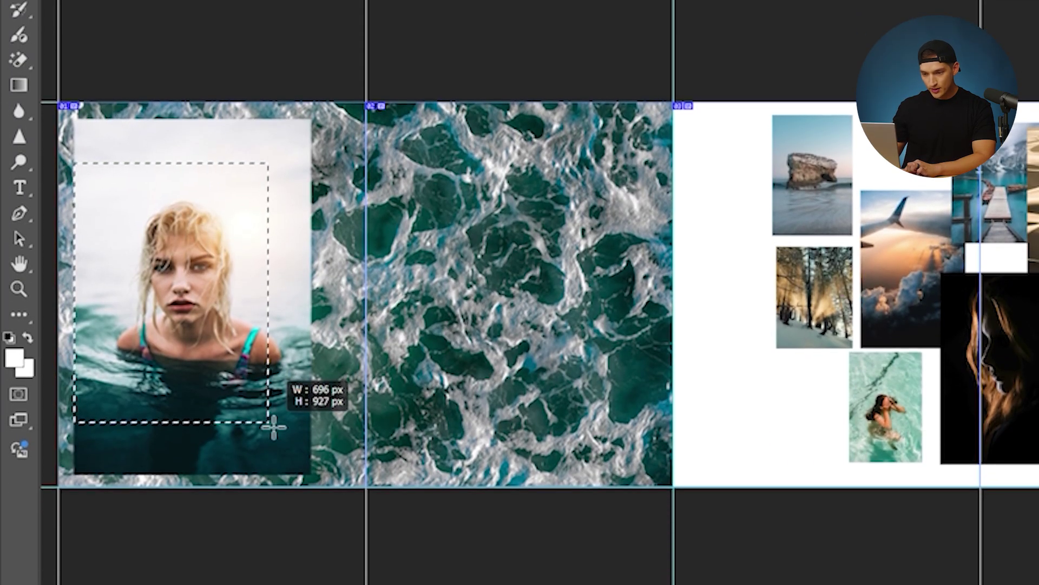
pyautogui.moveTo(274, 427); pyautogui.dragTo(304, 450)
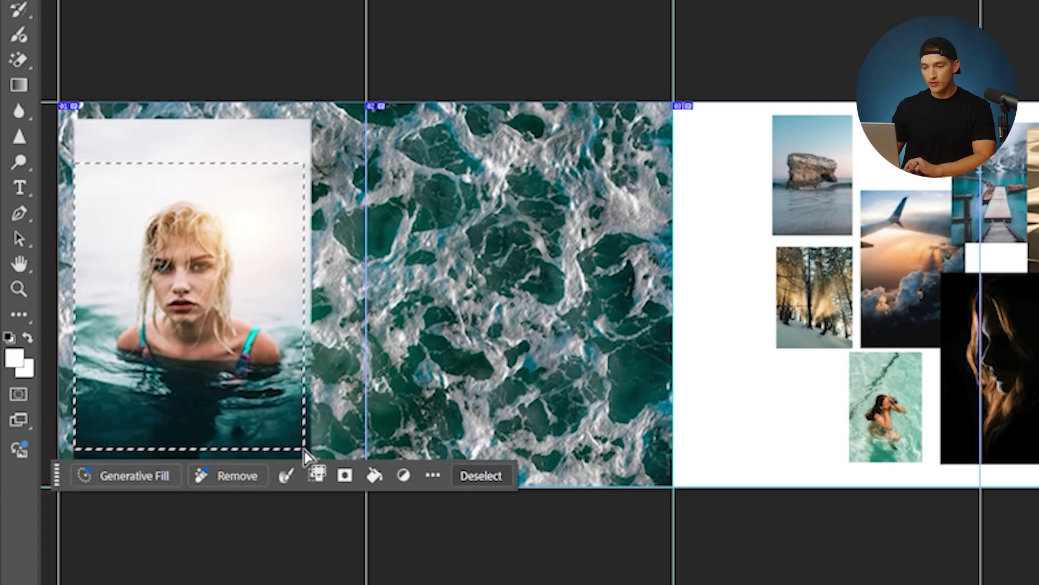
pyautogui.click(345, 476)
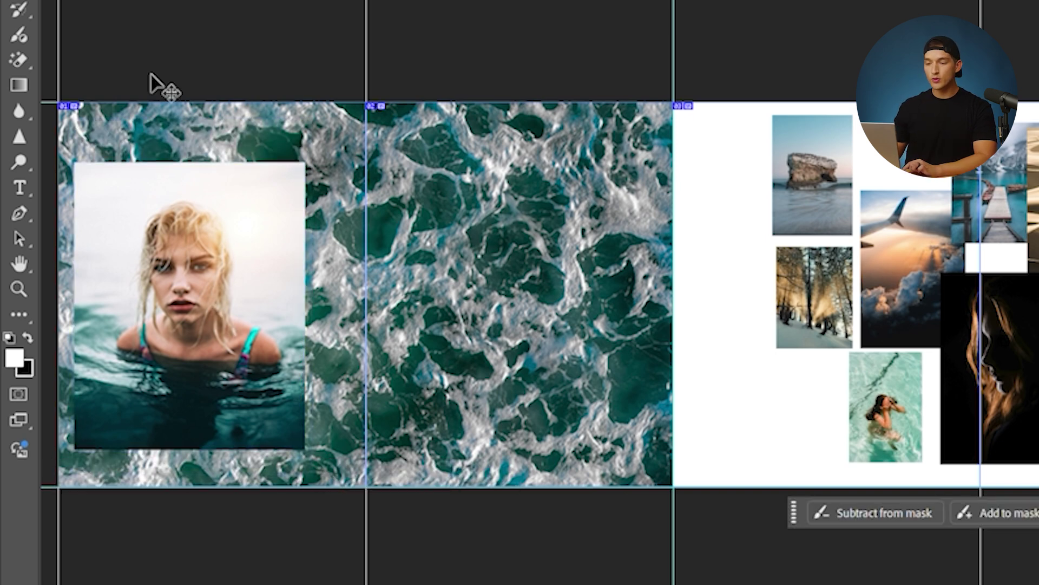
pyautogui.moveTo(174, 296); pyautogui.dragTo(176, 272)
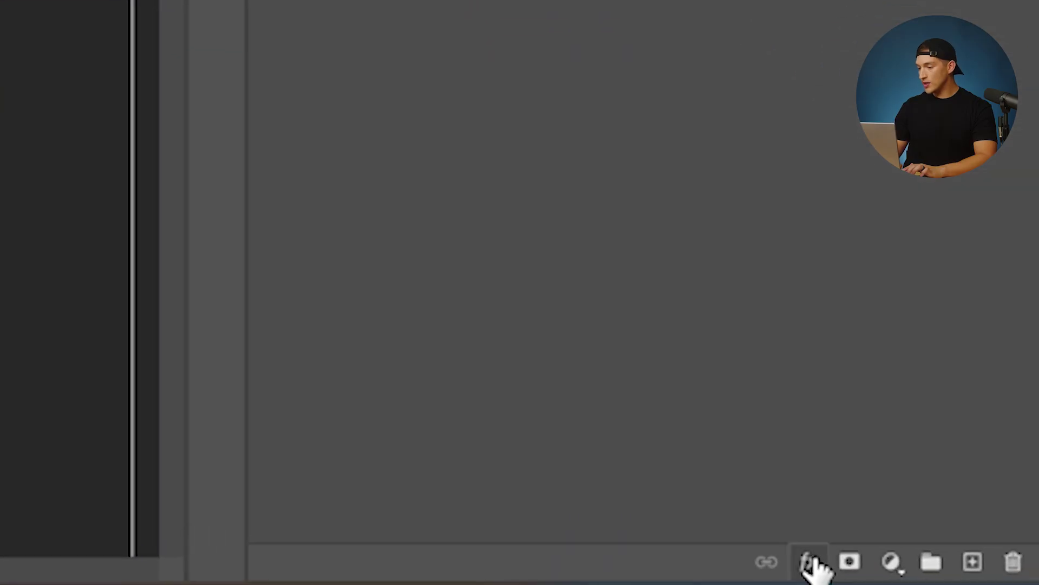
# - Give the portrait layer a Stroke effect: Size 30 px, Position Center, Color white
pyautogui.click(914, 560)
pyautogui.click(805, 307)
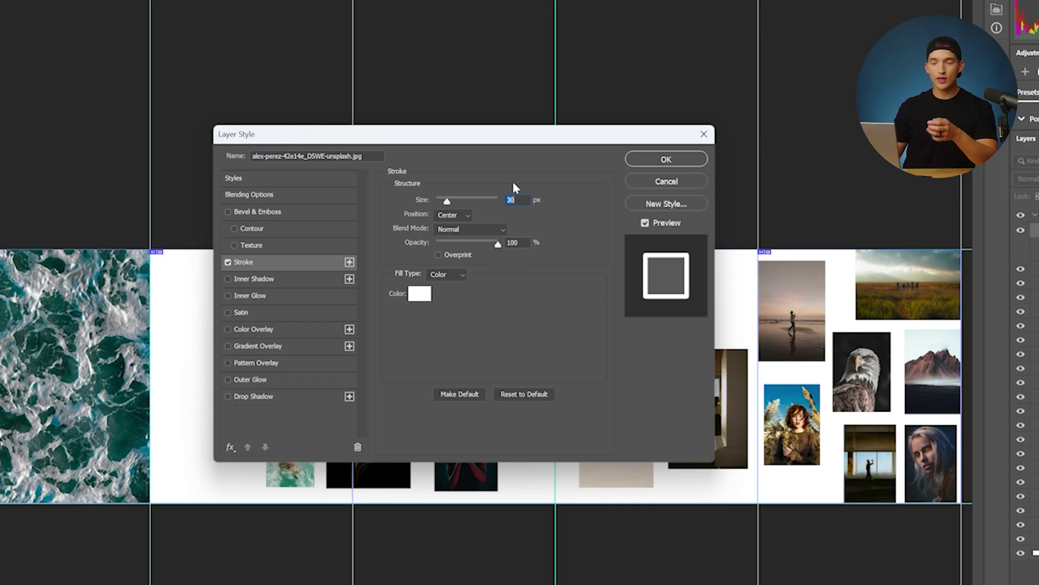
pyautogui.click(461, 216)
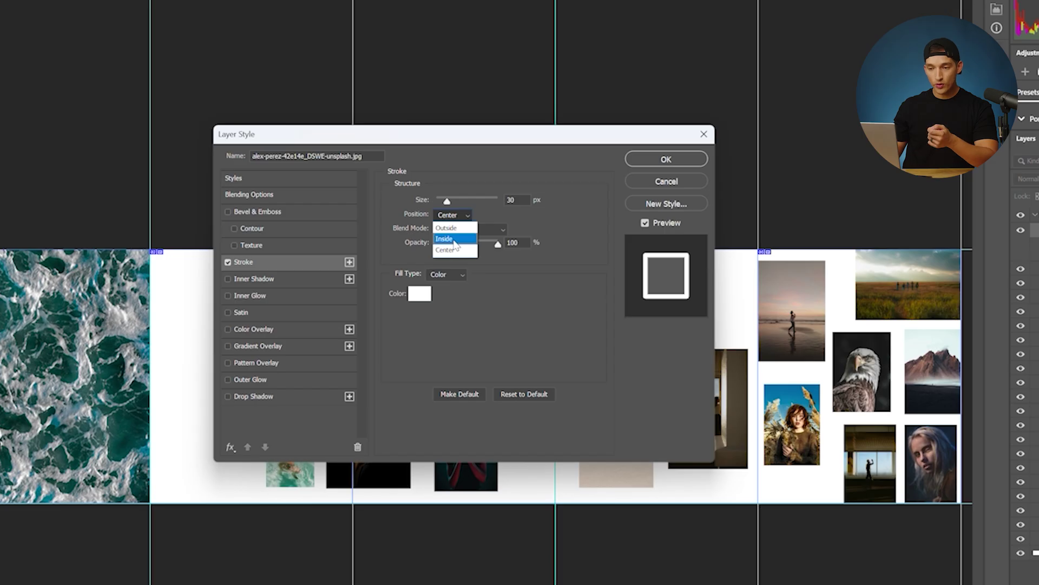
pyautogui.click(455, 239)
pyautogui.click(457, 214)
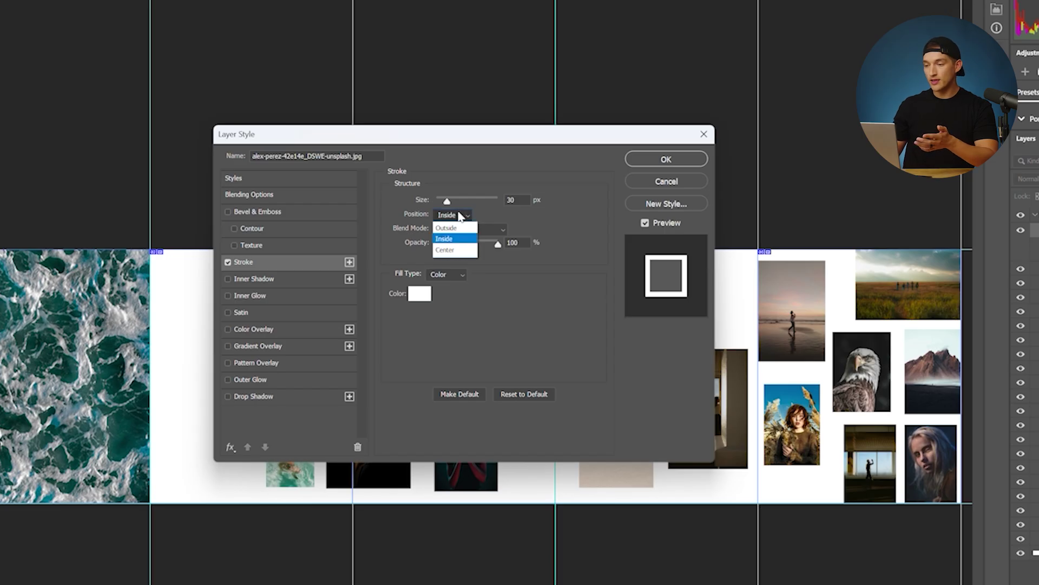
pyautogui.click(458, 251)
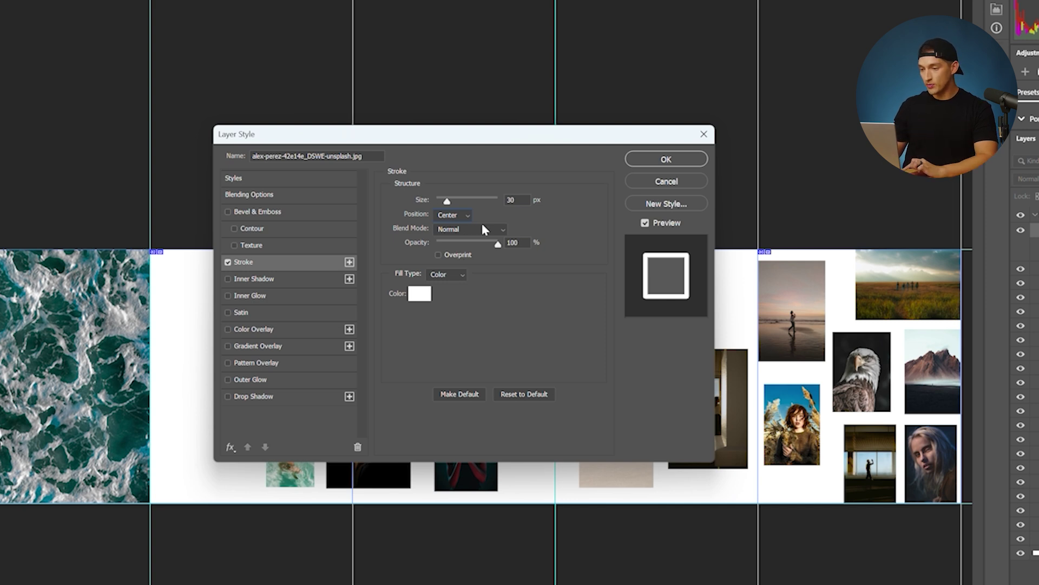
pyautogui.click(420, 293)
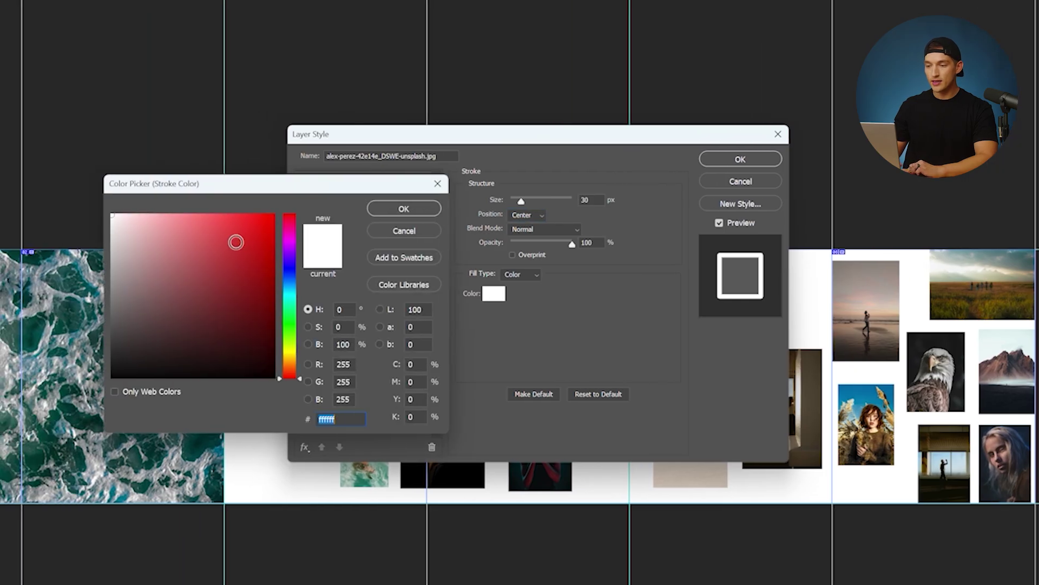
pyautogui.write('bb3737')
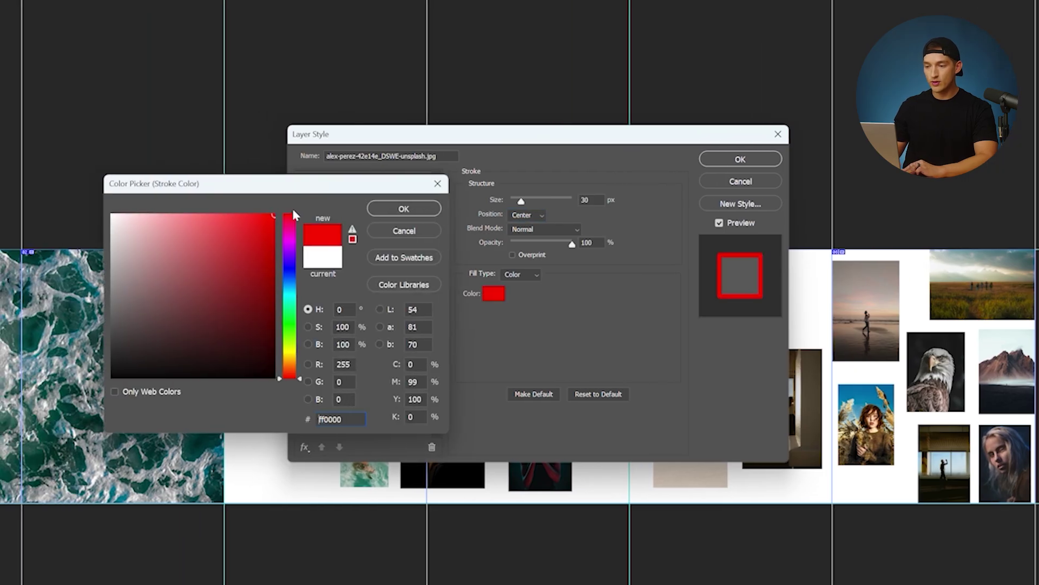
pyautogui.hotkey('ctrl', 'z')
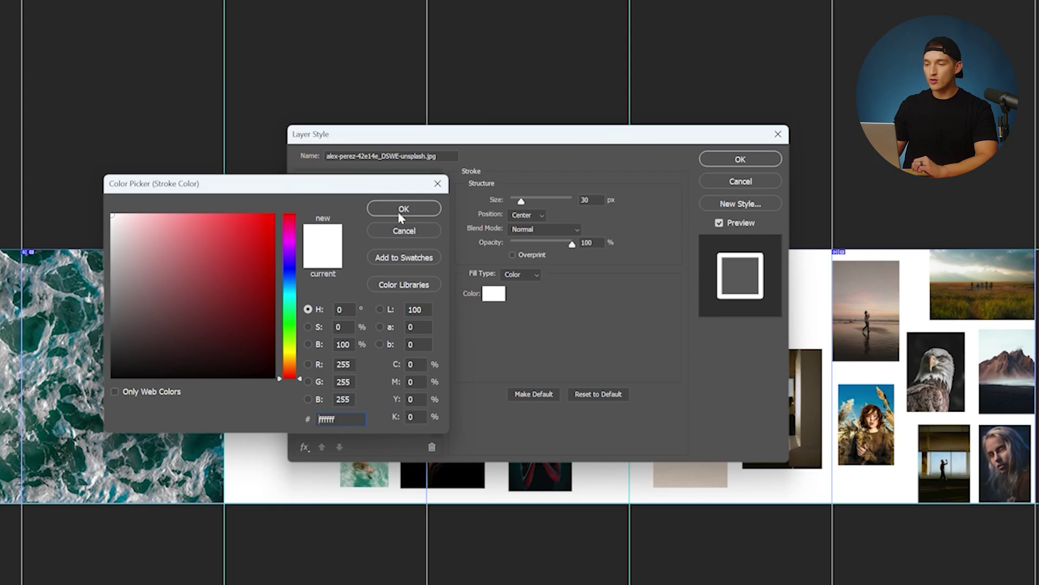
pyautogui.click(412, 208)
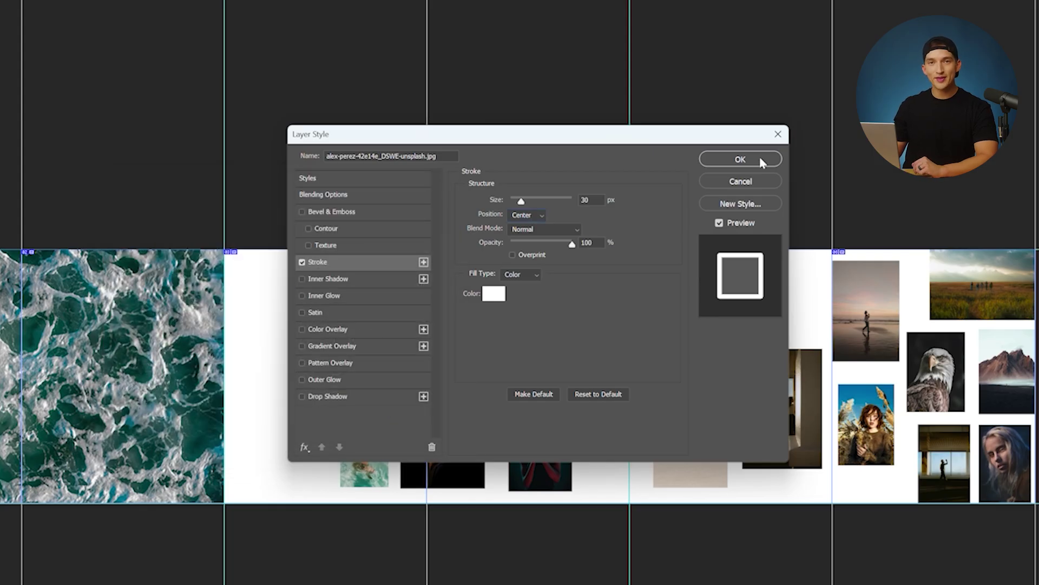
pyautogui.click(760, 160)
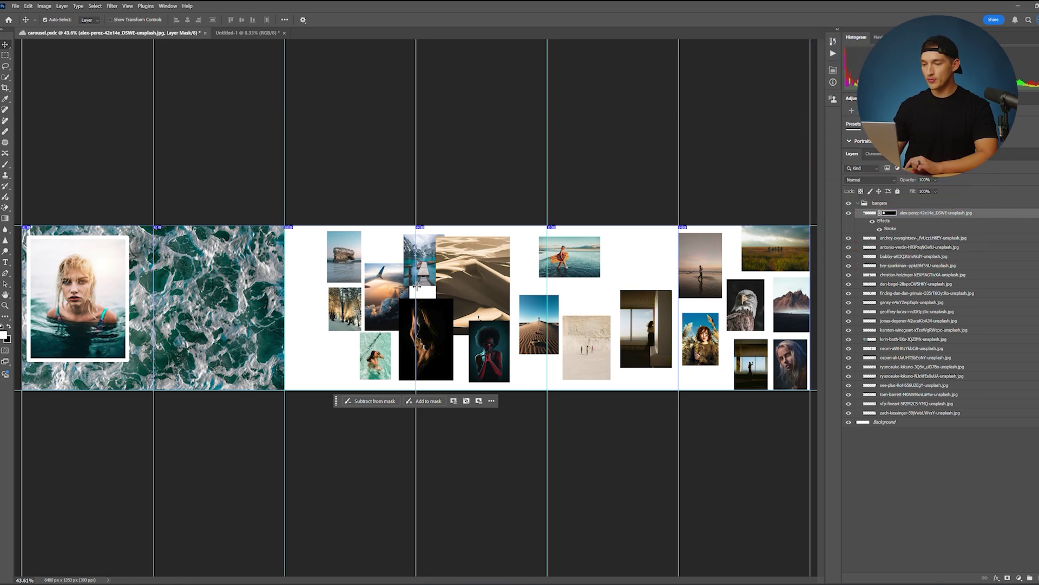
# - Place the surfer photo on the ocean slide, stack it above the portrait, and copy the white stroke onto it
pyautogui.click(451, 284)
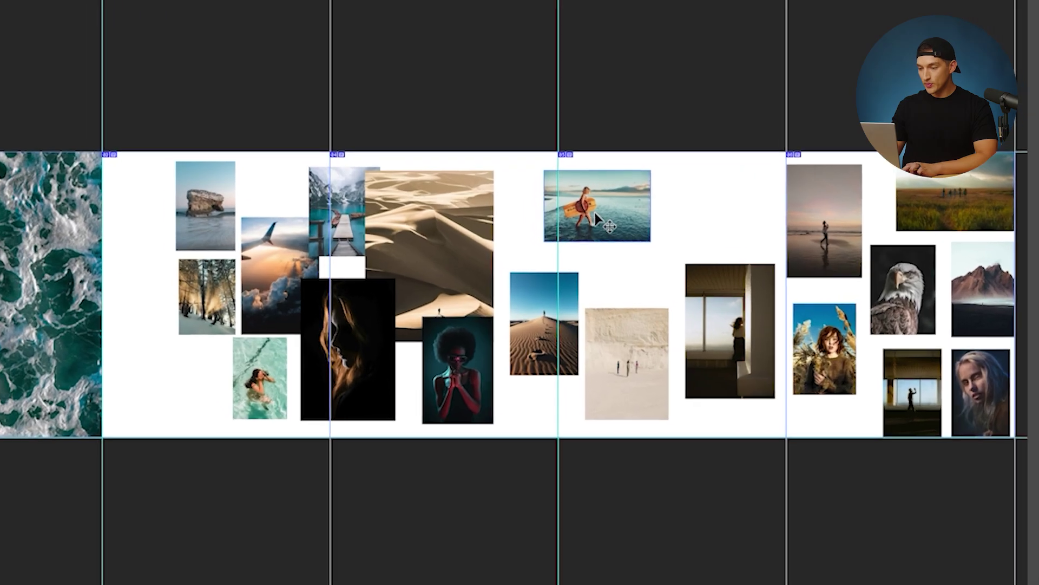
pyautogui.moveTo(598, 214); pyautogui.dragTo(273, 328)
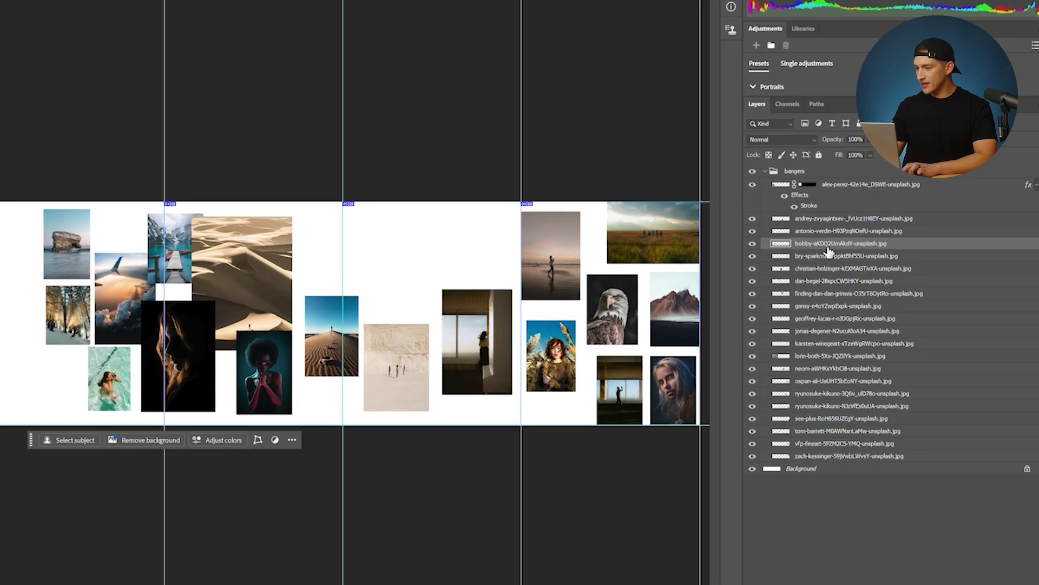
pyautogui.moveTo(900, 259); pyautogui.dragTo(909, 237)
pyautogui.moveTo(791, 207); pyautogui.dragTo(793, 161)
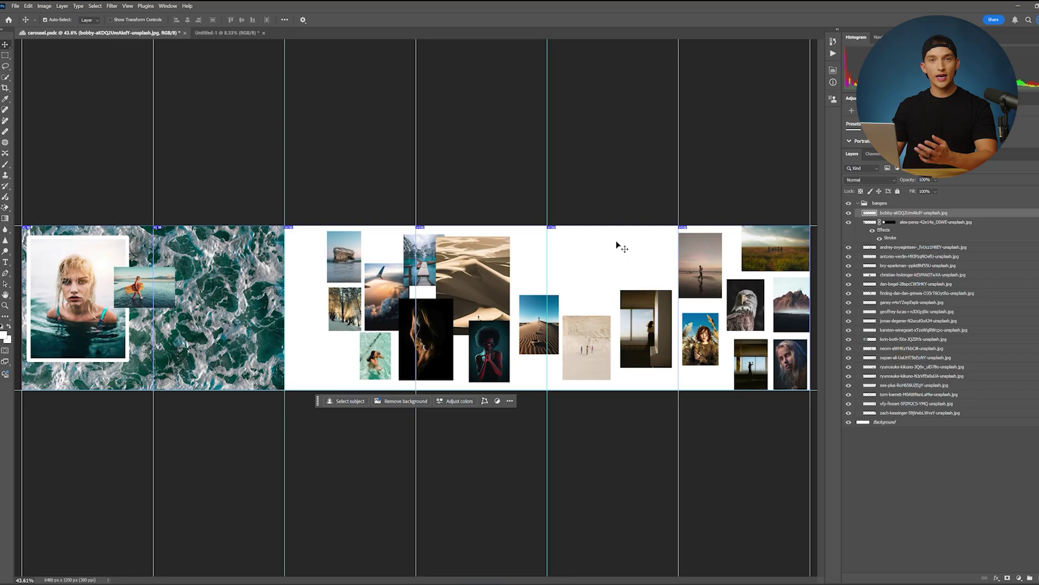
pyautogui.click(1016, 230)
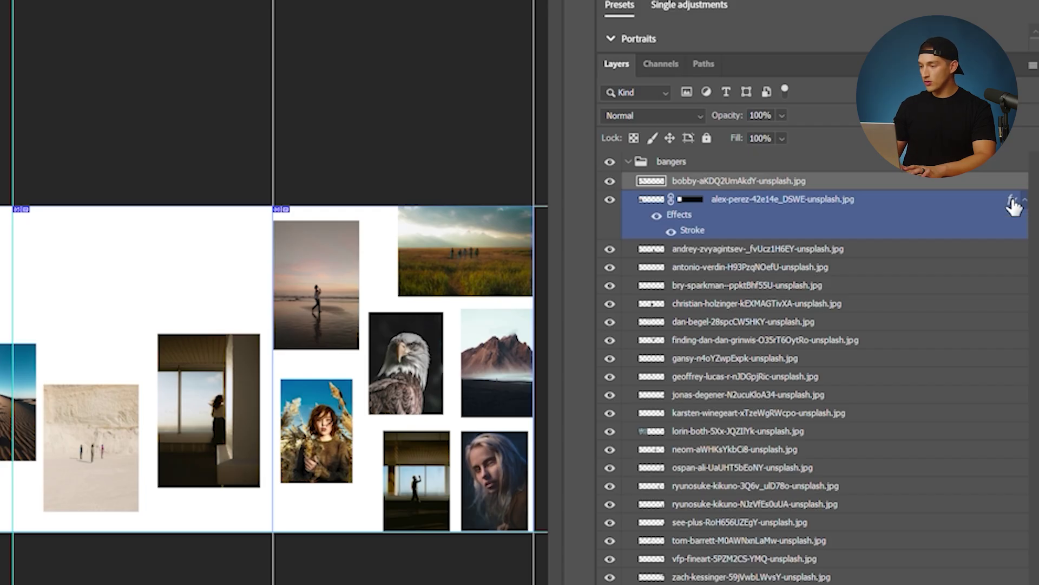
pyautogui.moveTo(1011, 200); pyautogui.dragTo(1005, 176)
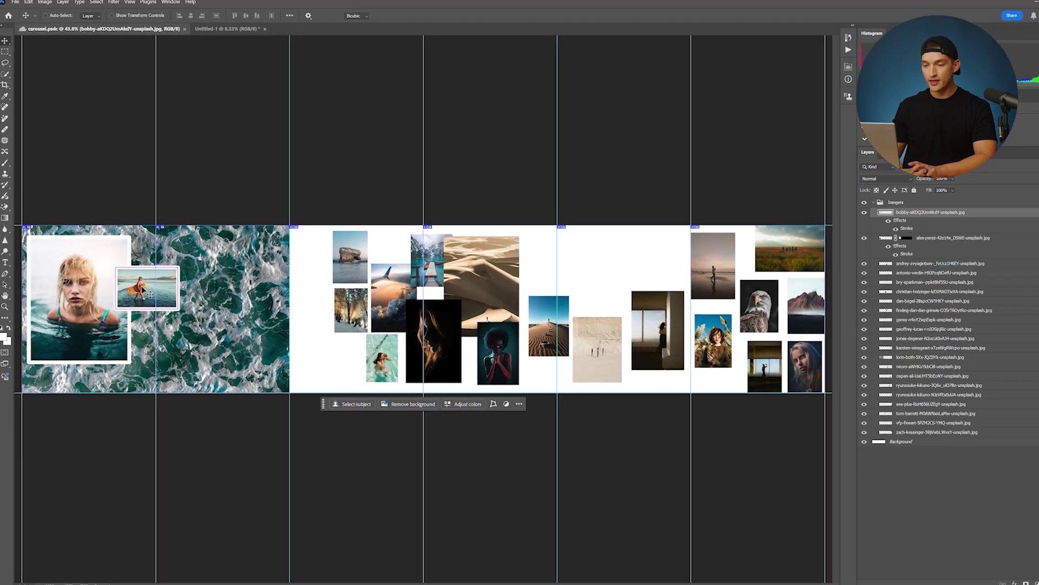
# - Scale up the surfer photo with Free Transform and position it over the right half of the portrait
pyautogui.hotkey('ctrl', 't')
pyautogui.moveTo(175, 308); pyautogui.dragTo(229, 350)
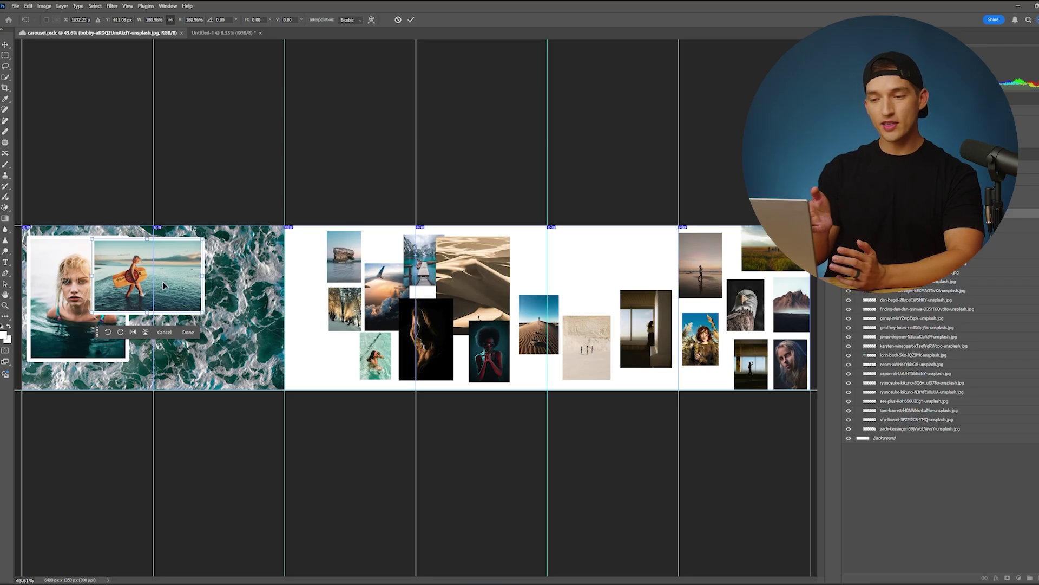
pyautogui.moveTo(163, 282); pyautogui.dragTo(160, 288)
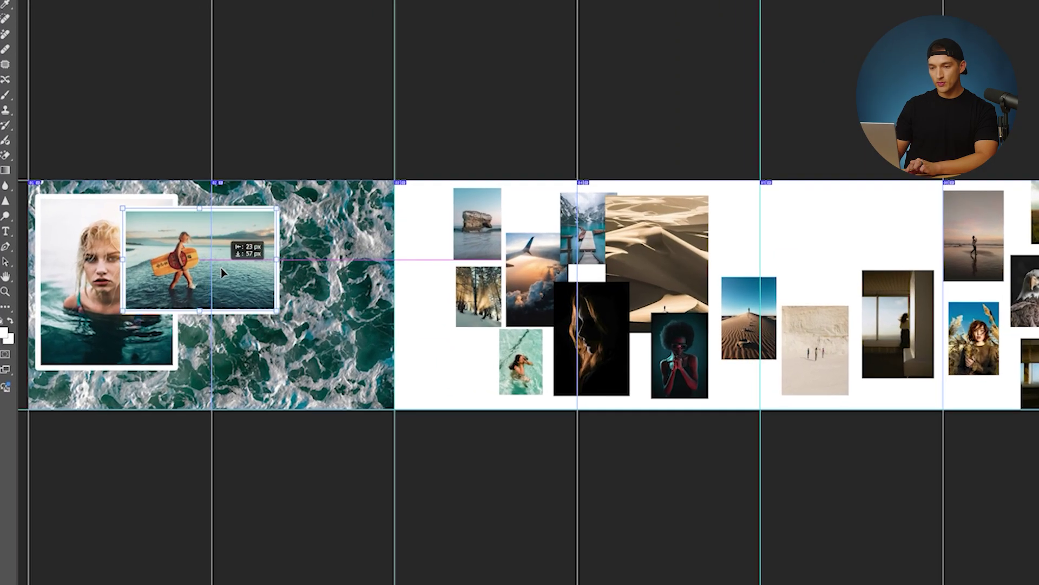
pyautogui.moveTo(221, 268); pyautogui.dragTo(221, 268)
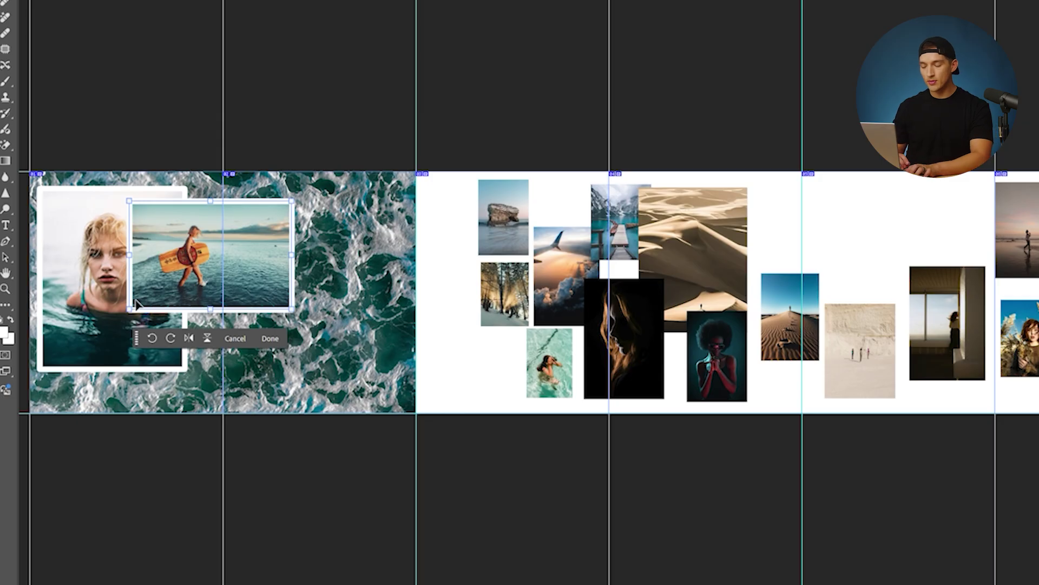
pyautogui.hotkey('shift', 'Right')
pyautogui.hotkey('shift', 'Right')
pyautogui.hotkey('shift', 'Right')
pyautogui.hotkey('shift', 'Right')
pyautogui.hotkey('shift', 'Right')
pyautogui.hotkey('shift', 'Right')
pyautogui.hotkey('shift', 'Right')
pyautogui.hotkey('shift', 'Down')
pyautogui.hotkey('shift', 'Down')
pyautogui.hotkey('shift', 'Down')
pyautogui.hotkey('shift', 'Down')
pyautogui.hotkey('shift', 'Down')
pyautogui.hotkey('shift', 'Down')
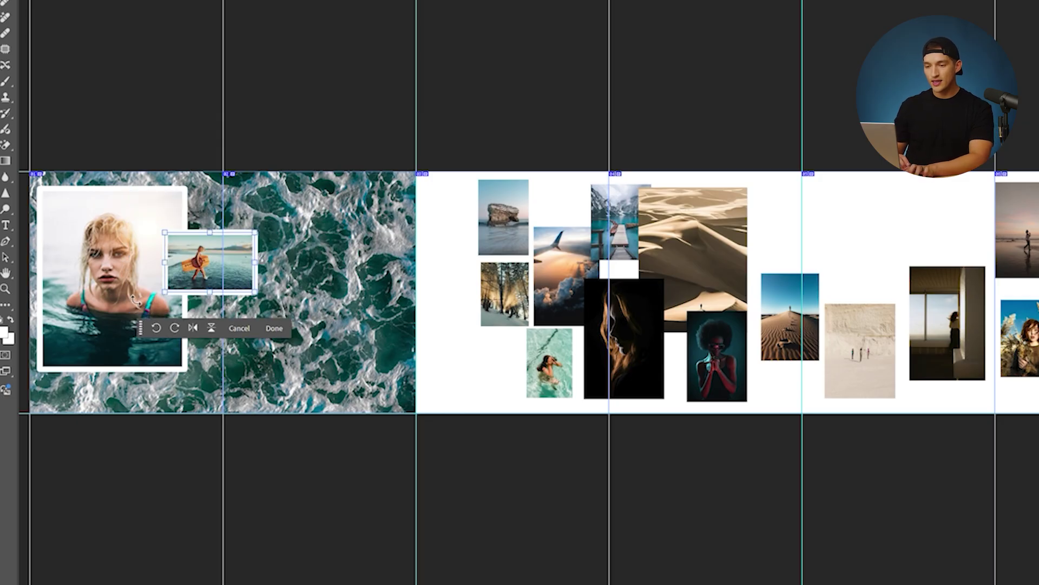
pyautogui.press('Return')
pyautogui.hotkey('ctrl', 't')
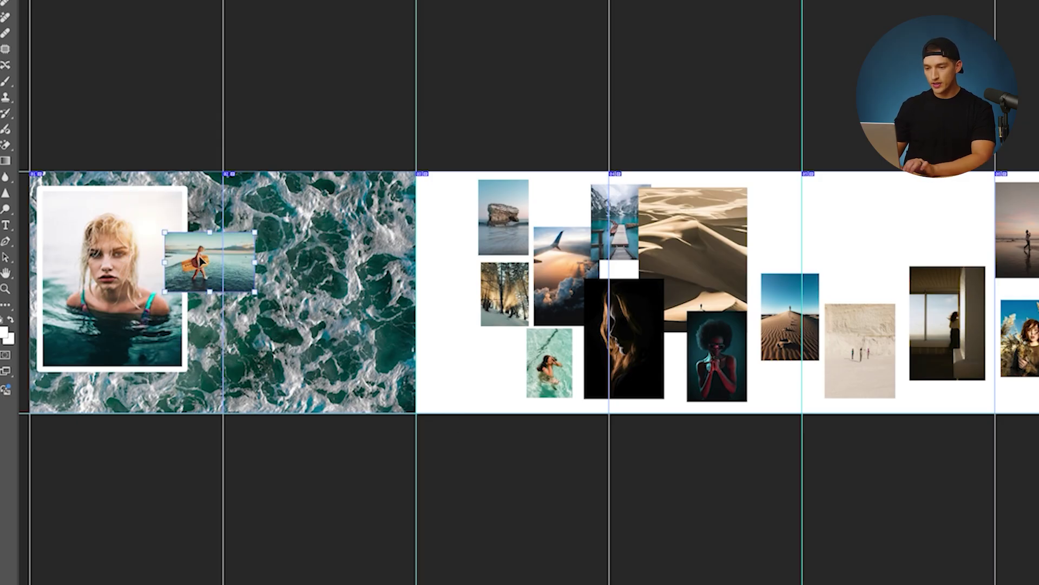
pyautogui.moveTo(250, 288); pyautogui.dragTo(388, 376)
pyautogui.moveTo(295, 325); pyautogui.dragTo(266, 297)
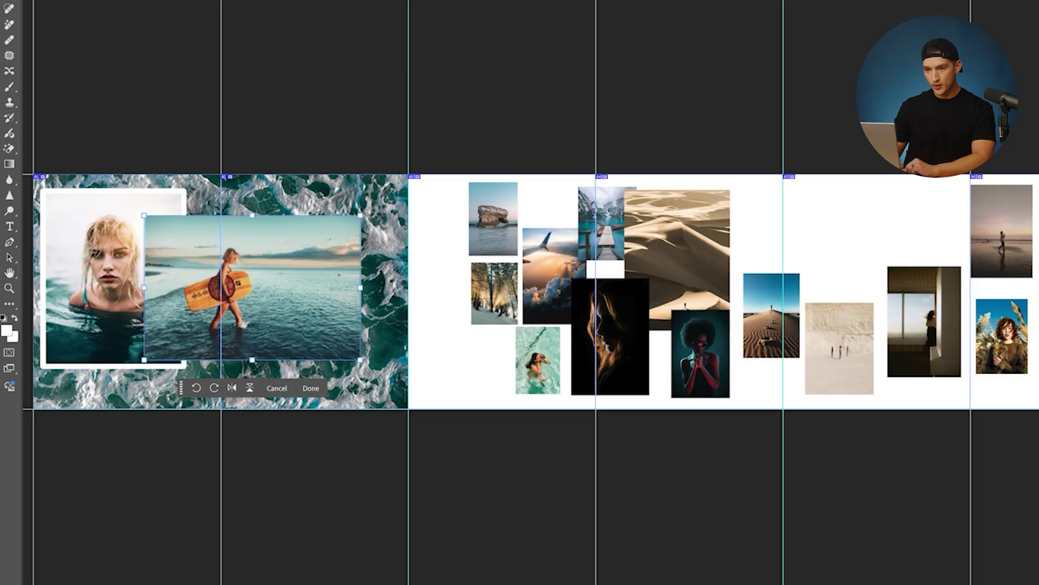
# - Crop the surfer photo with a rectangular layer mask and paste the white stroke style onto it
pyautogui.press('Return')
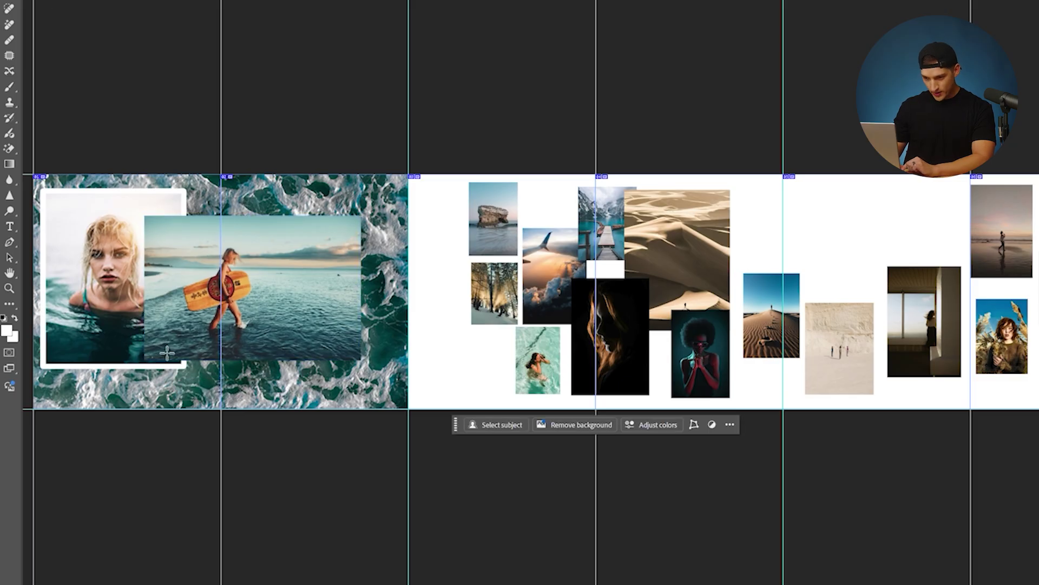
pyautogui.moveTo(173, 353); pyautogui.dragTo(359, 224)
pyautogui.click(290, 371)
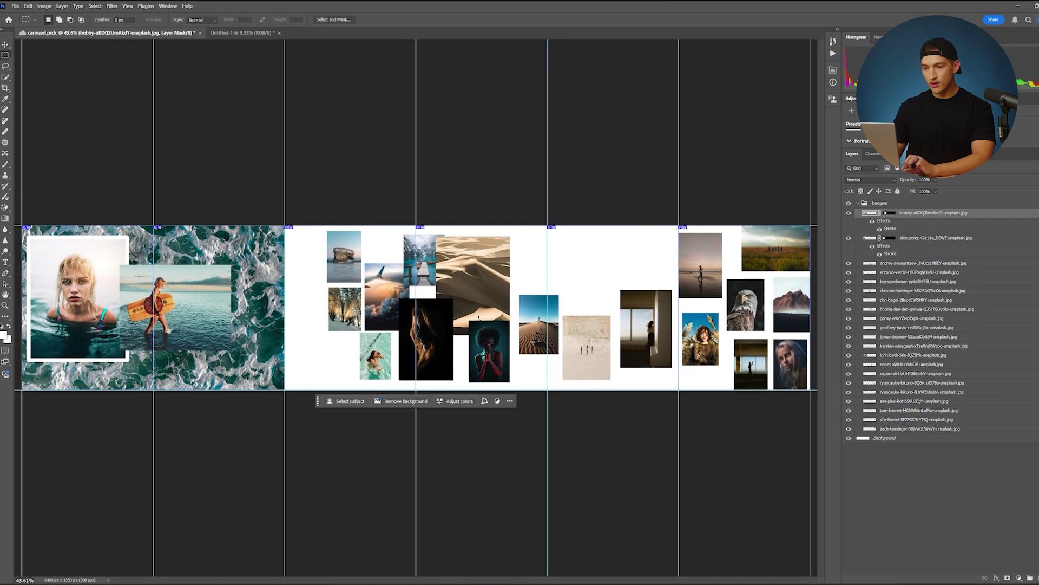
pyautogui.hotkey('ctrl', '2')
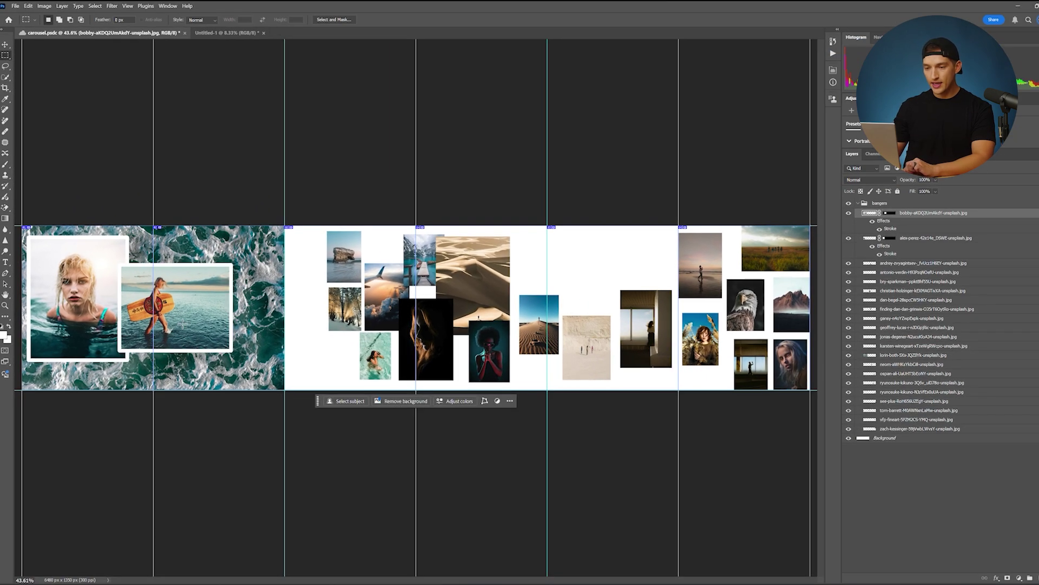
# - Shrink the surfer photo and move it down-left onto the portrait's lower right
pyautogui.hotkey('ctrl', 't')
pyautogui.moveTo(182, 323); pyautogui.dragTo(159, 347)
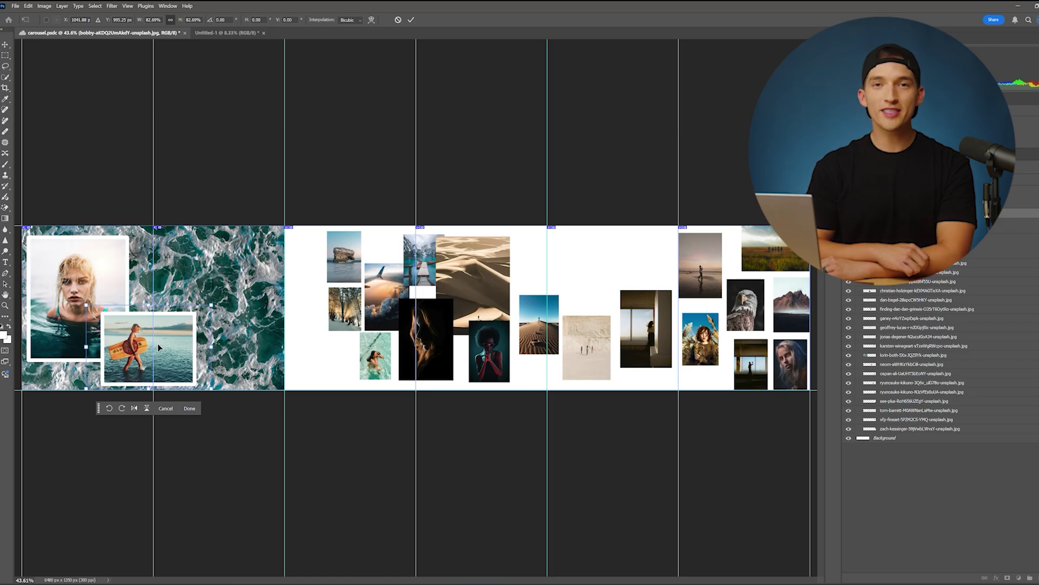
pyautogui.press('Return')
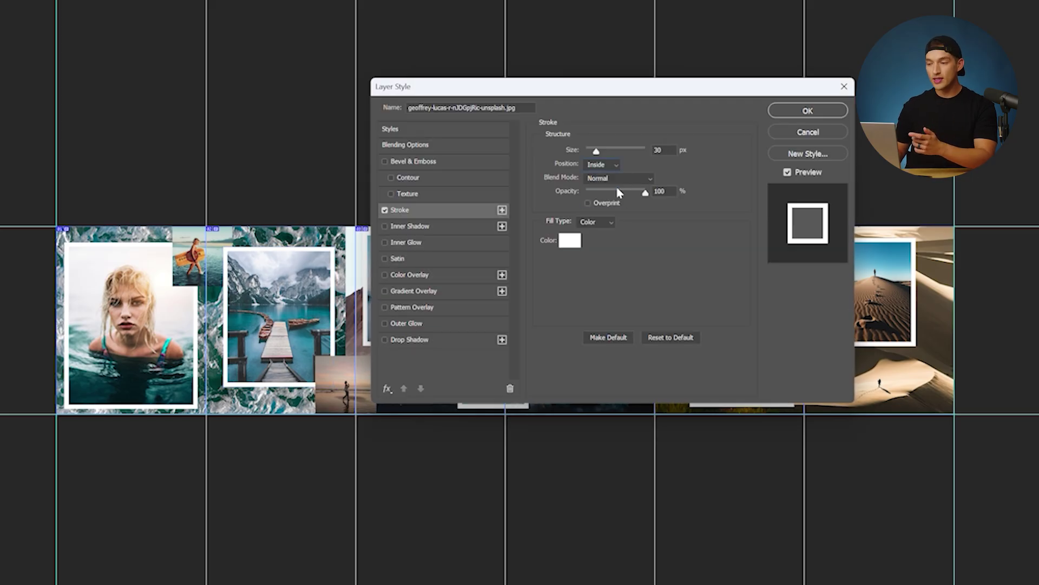
pyautogui.click(609, 165)
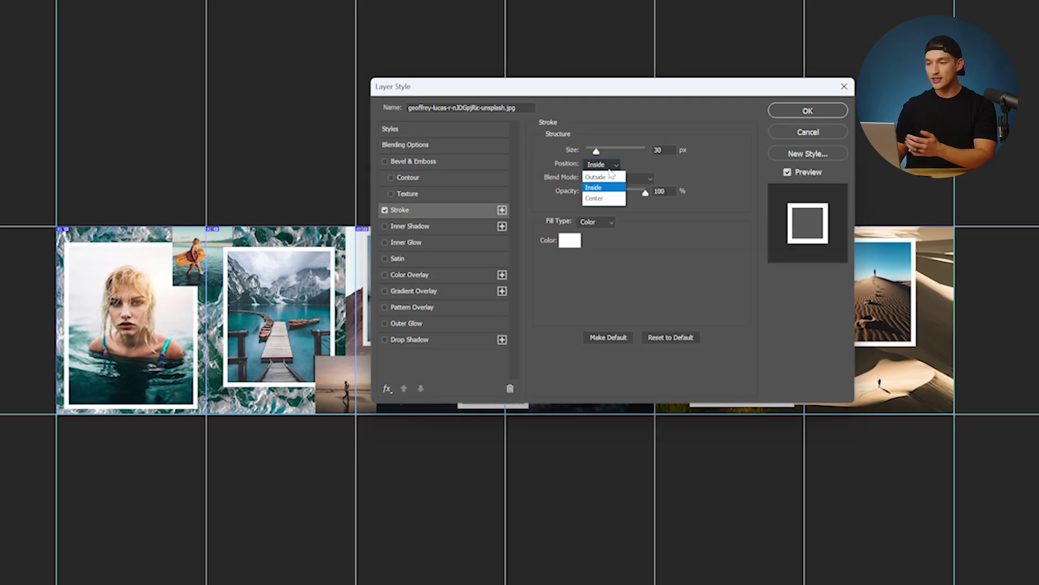
pyautogui.click(606, 201)
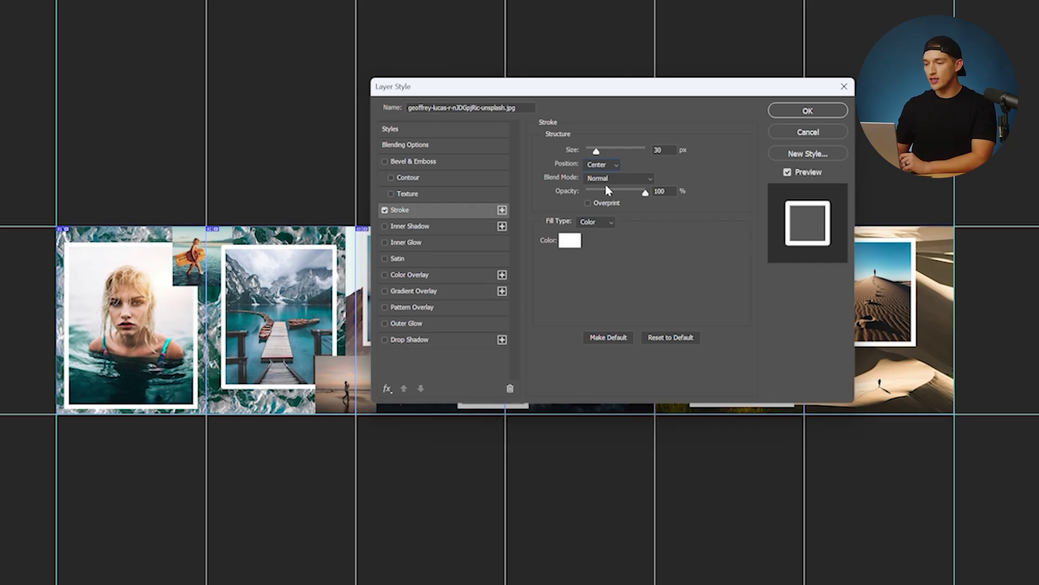
pyautogui.press('Up')
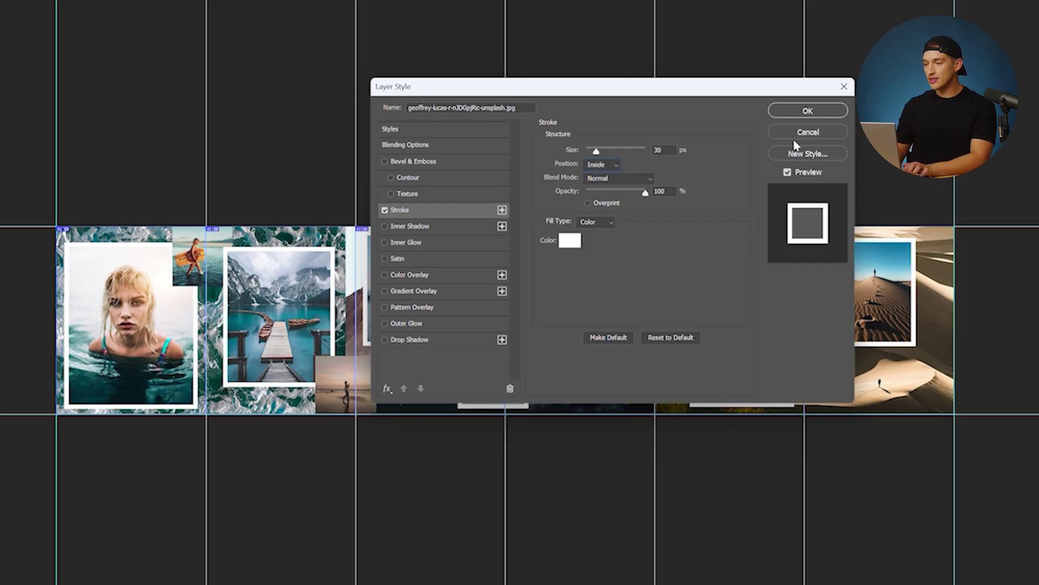
pyautogui.click(807, 111)
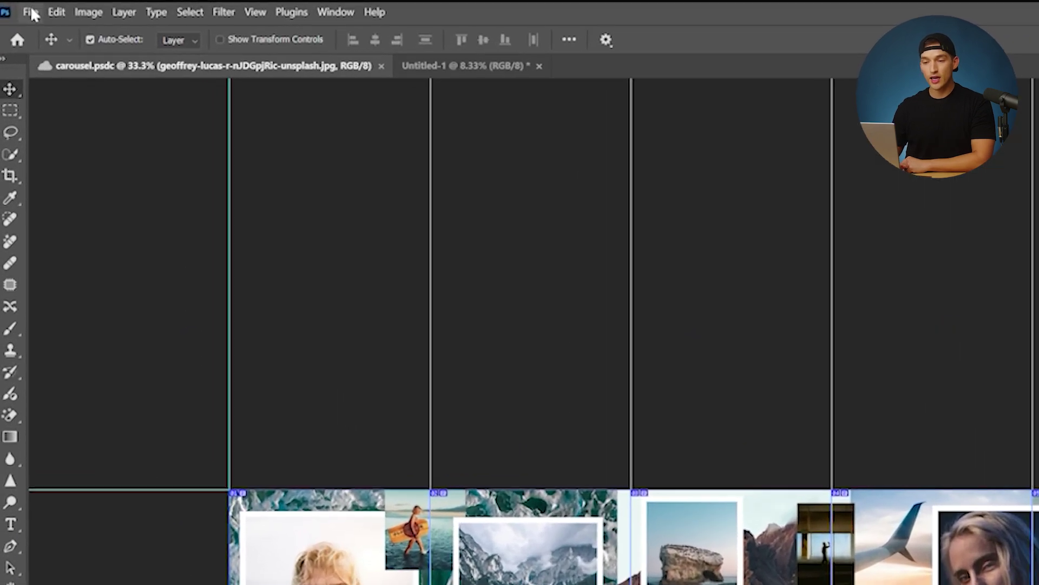
# - Open Save for Web (Legacy), enlarge the dialog, and zoom the preview out to show all six slices
pyautogui.click(30, 9)
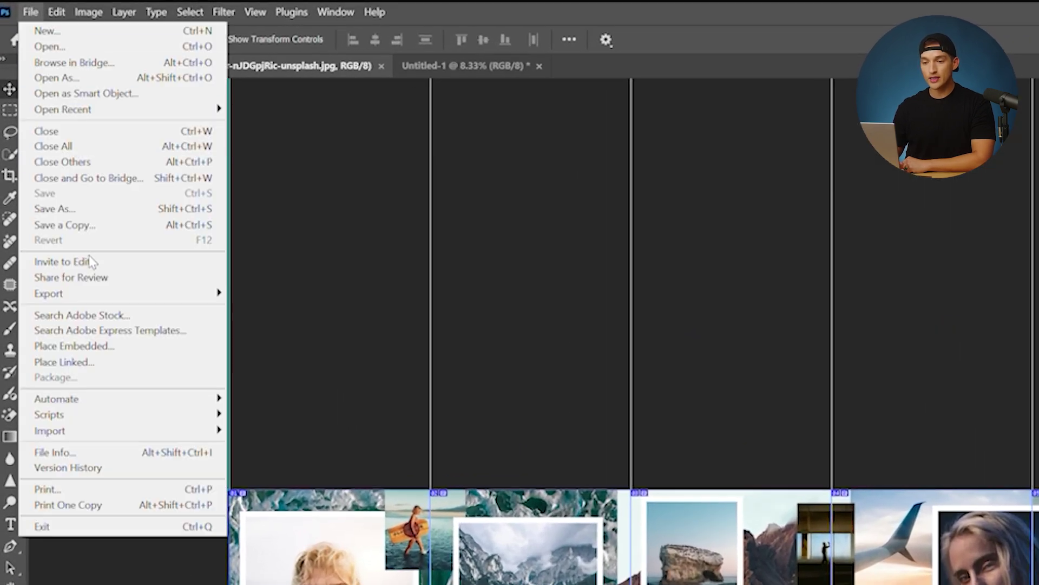
pyautogui.moveTo(90, 298)
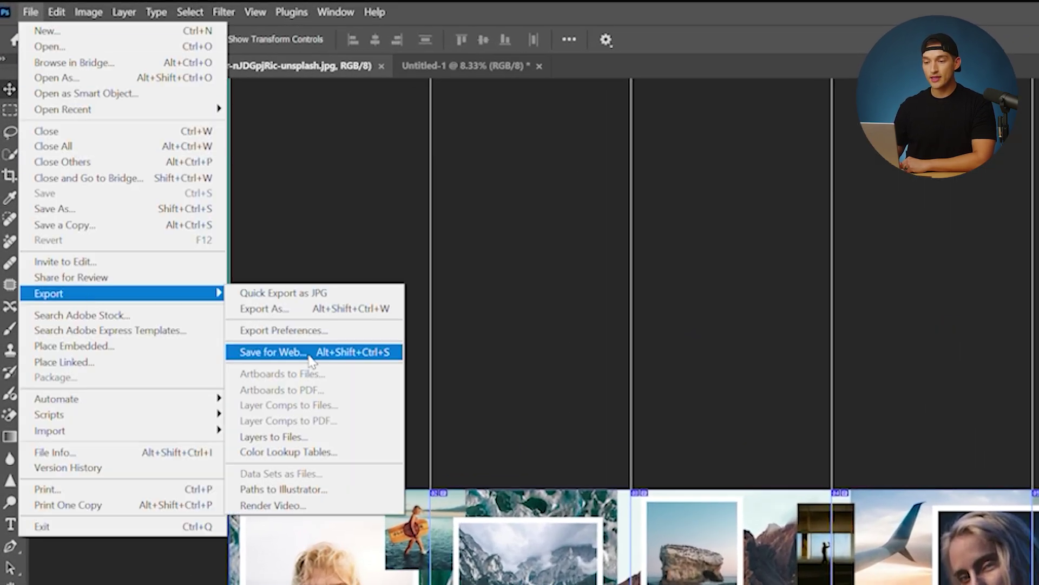
pyautogui.click(312, 362)
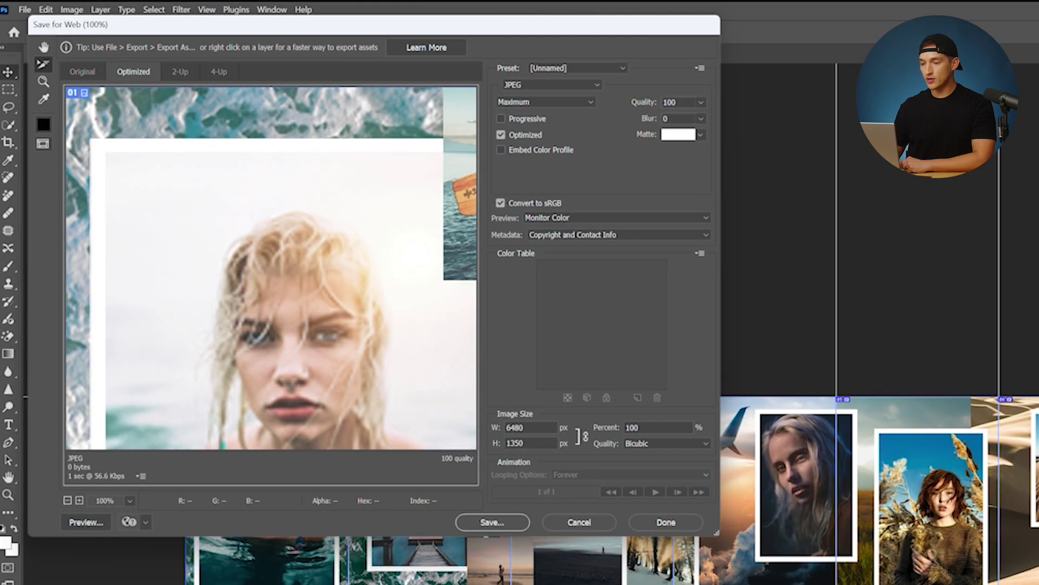
pyautogui.moveTo(722, 537); pyautogui.dragTo(985, 584)
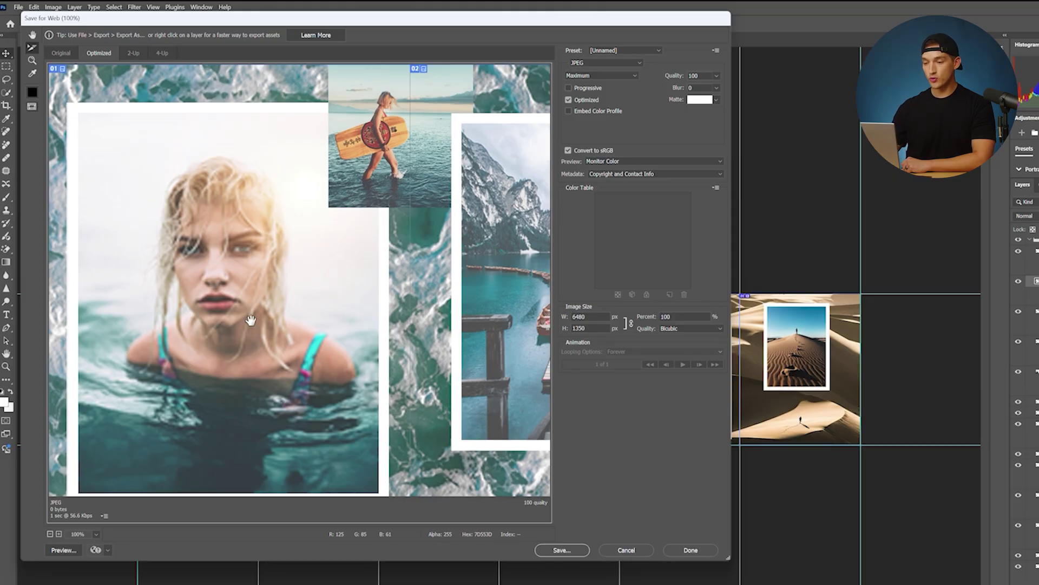
pyautogui.hotkey('ctrl', '-')
pyautogui.hotkey('ctrl', '-')
pyautogui.hotkey('ctrl', '-')
pyautogui.hotkey('ctrl', '-')
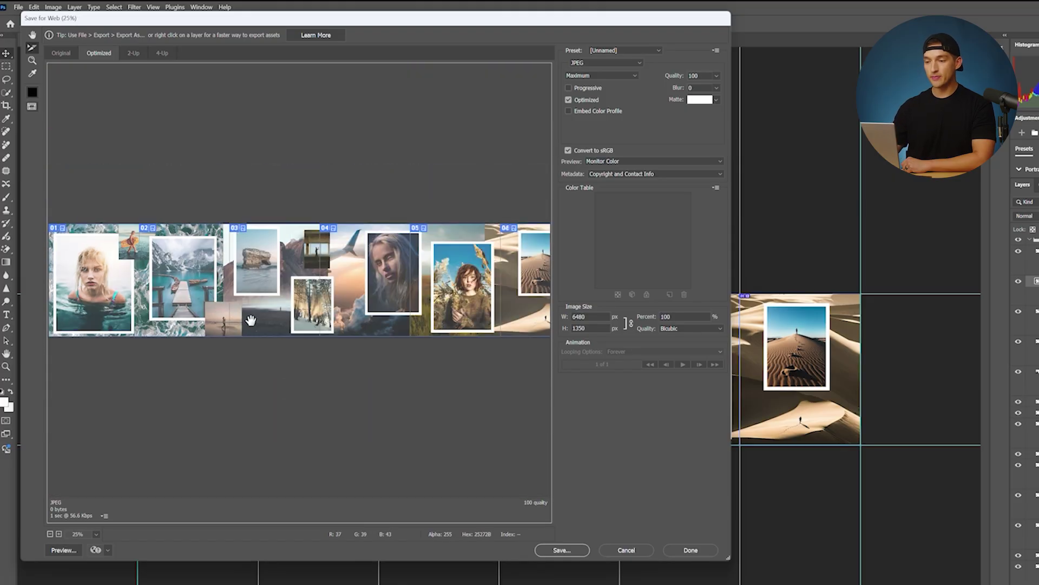
pyautogui.hscroll(1, 251, 320)
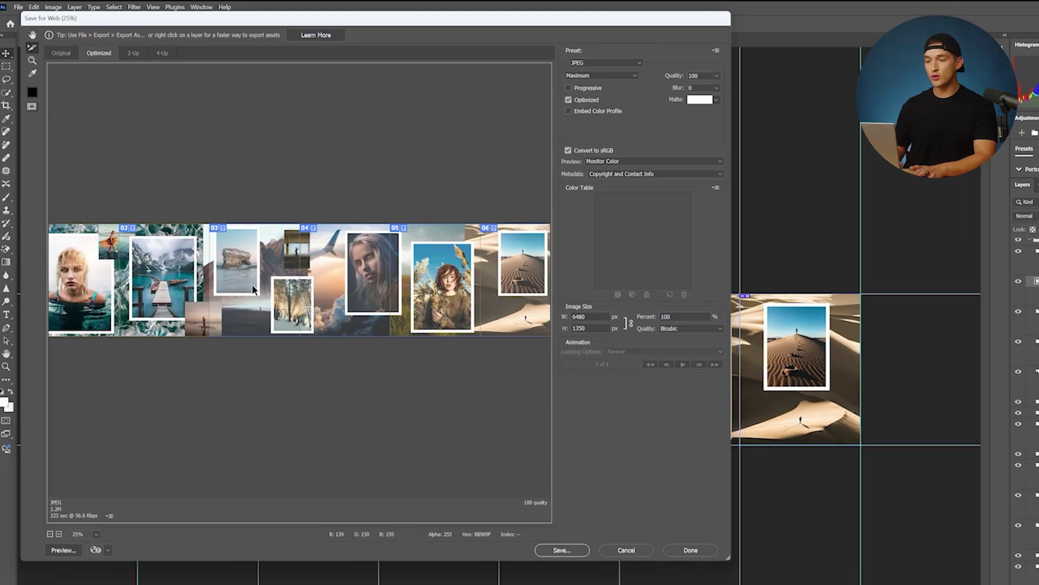
pyautogui.click(606, 63)
pyautogui.click(595, 85)
# - Set the export to JPEG, Maximum quality 100, and bring up Save Optimized As
pyautogui.click(605, 63)
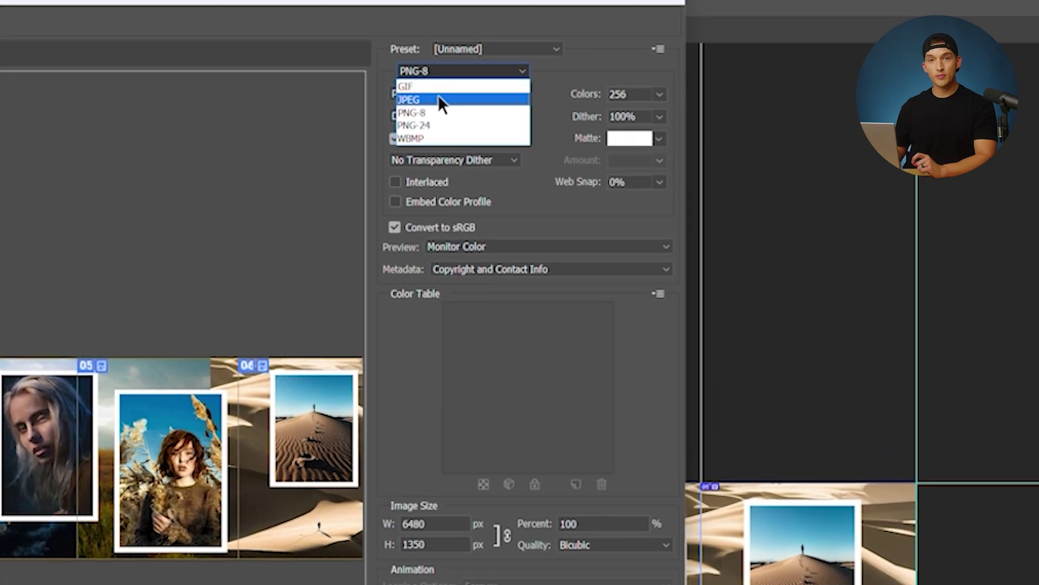
pyautogui.click(457, 93)
pyautogui.click(457, 92)
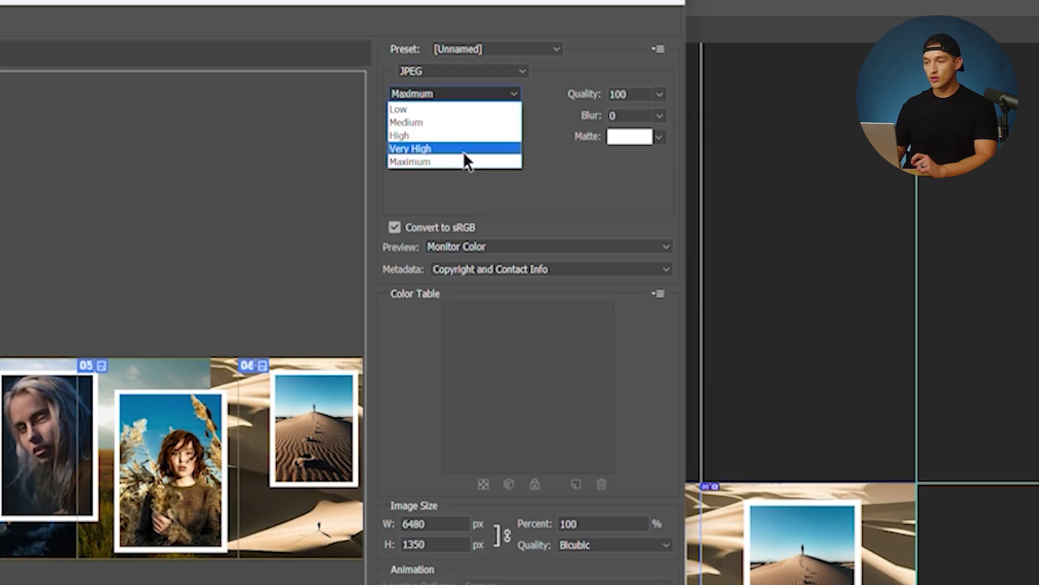
pyautogui.click(463, 158)
pyautogui.click(659, 95)
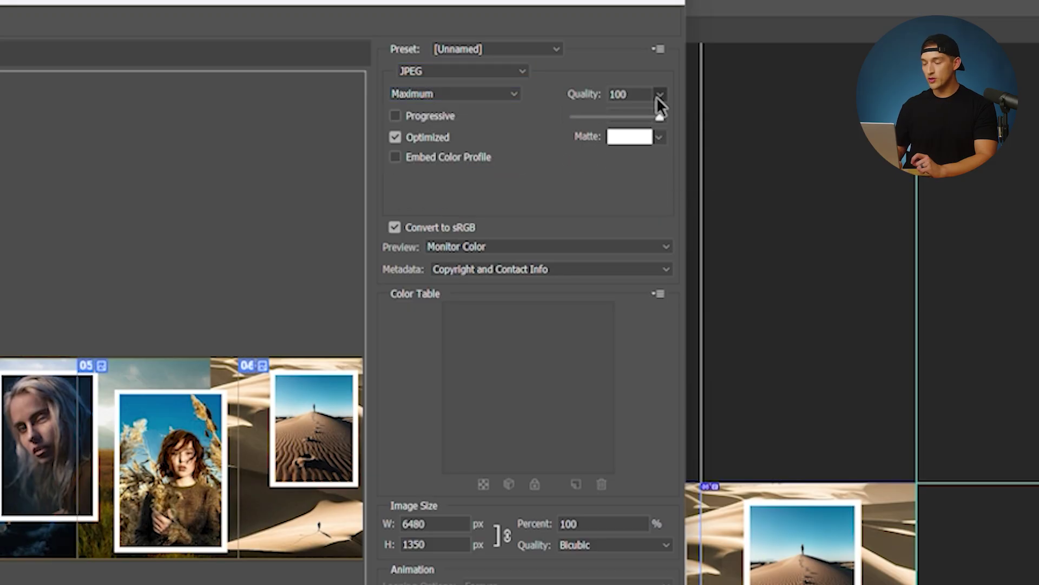
pyautogui.click(677, 128)
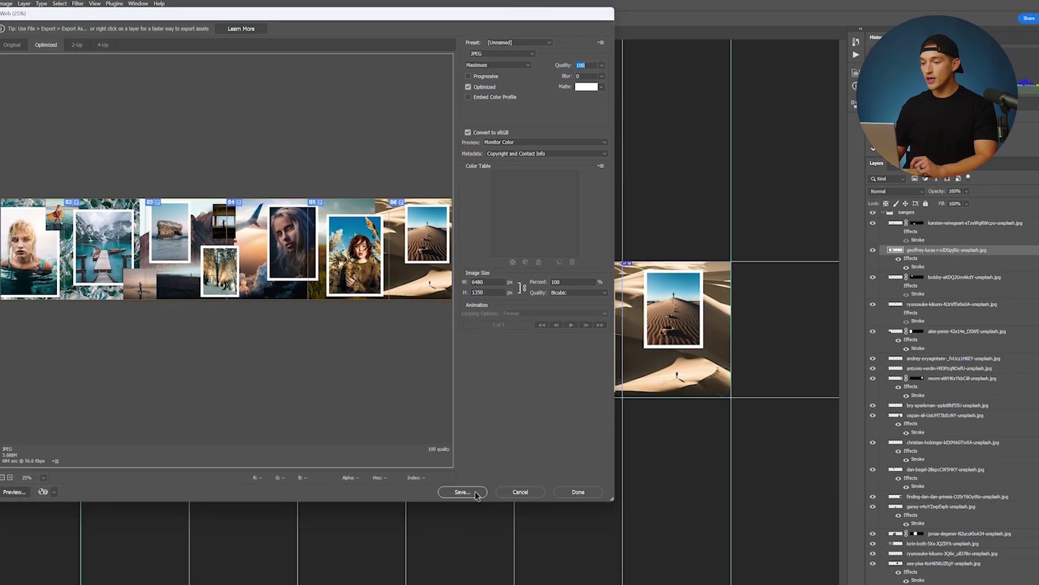
pyautogui.click(466, 492)
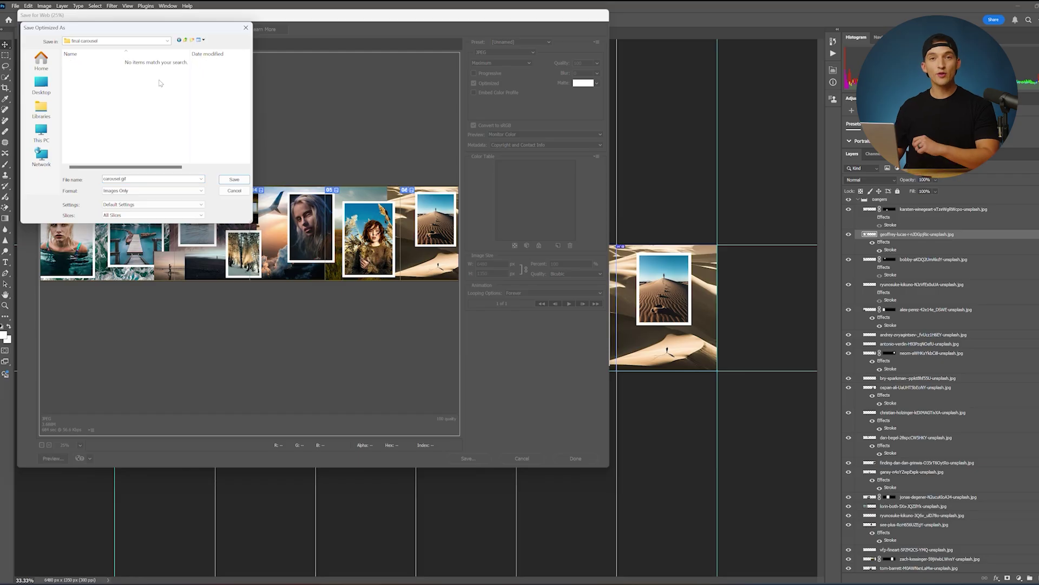
# - Save the slices as 'finalV1' with Images Only, Default Settings and All User Slices
pyautogui.doubleClick(146, 180)
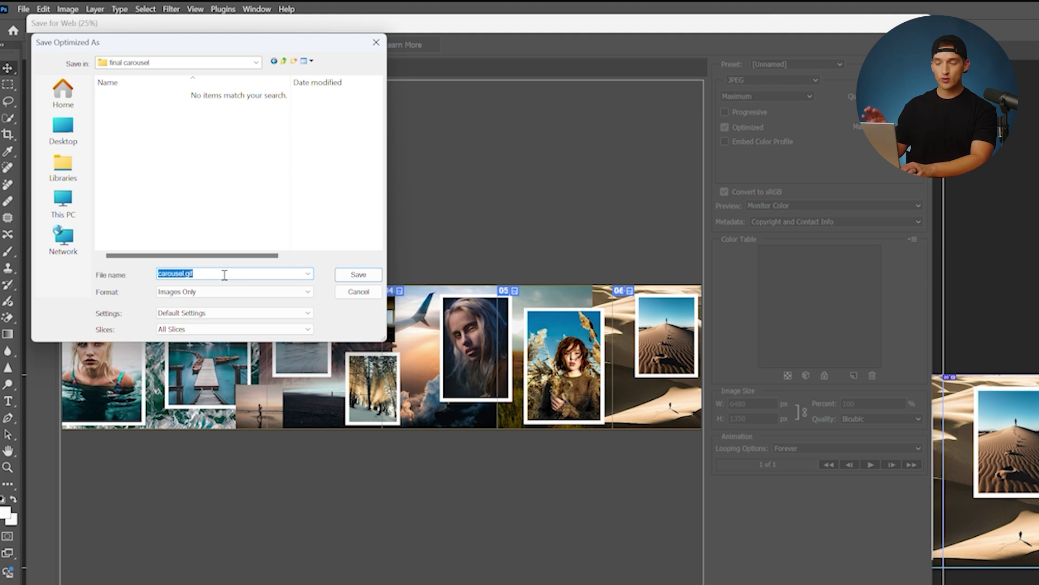
pyautogui.write('finalV1')
pyautogui.click(238, 292)
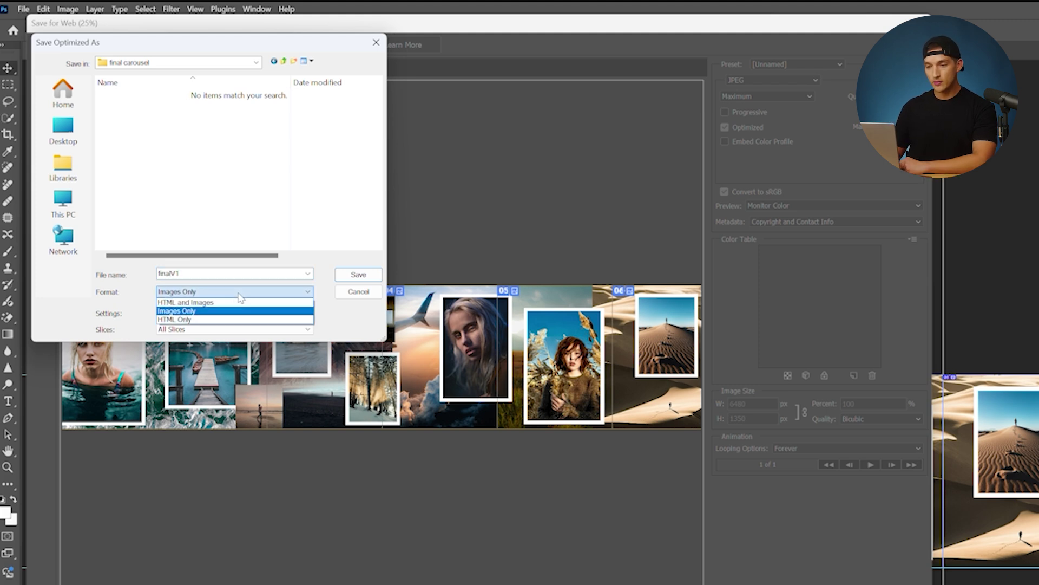
pyautogui.click(219, 313)
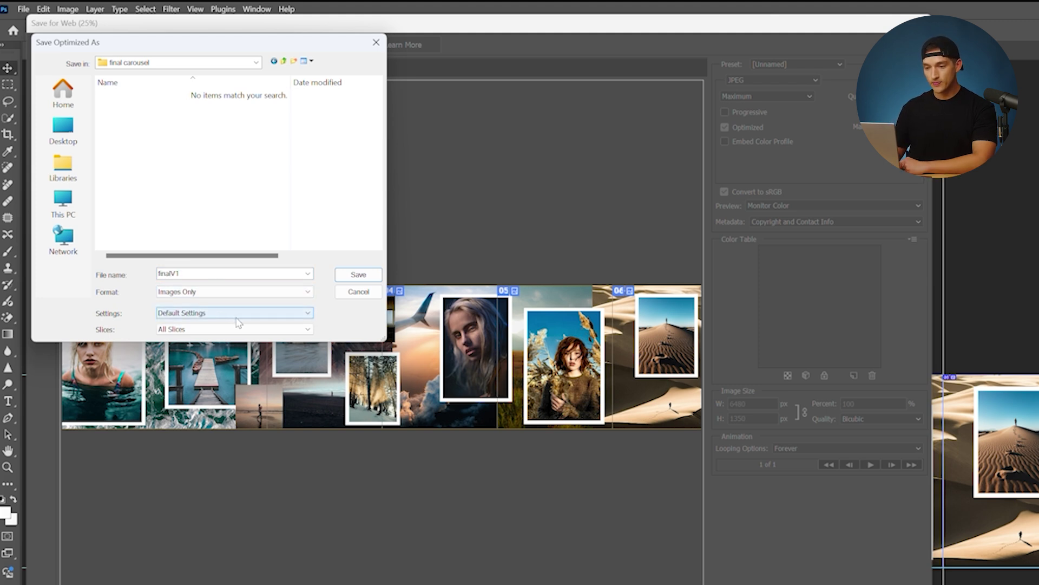
pyautogui.click(238, 312)
pyautogui.click(234, 323)
pyautogui.click(235, 329)
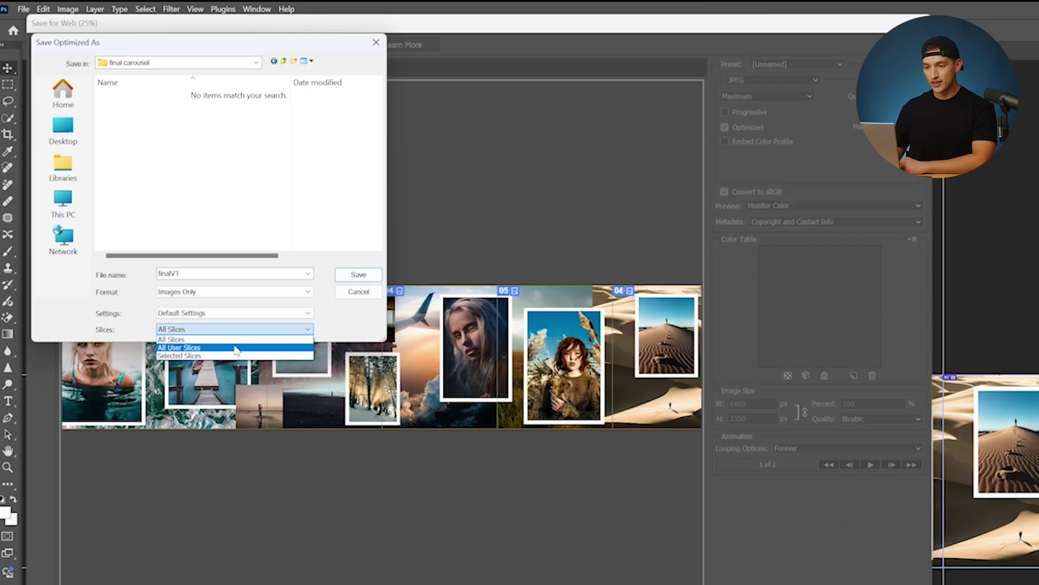
pyautogui.click(235, 347)
pyautogui.click(356, 276)
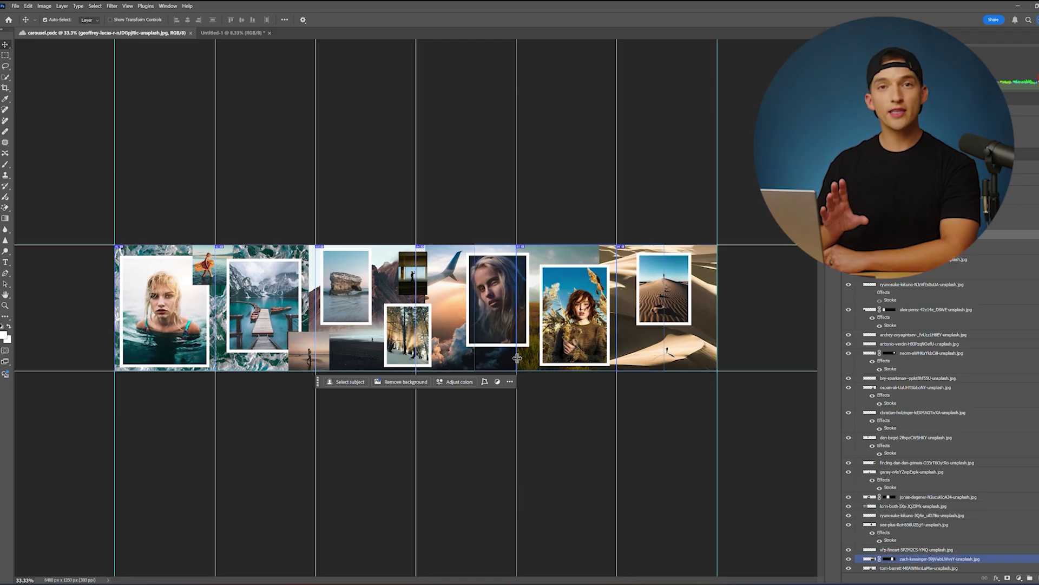
# - Switch to File Explorer and view the six finalV1 JPGs in the final carousel images folder
pyautogui.hotkey('alt', 'Tab')
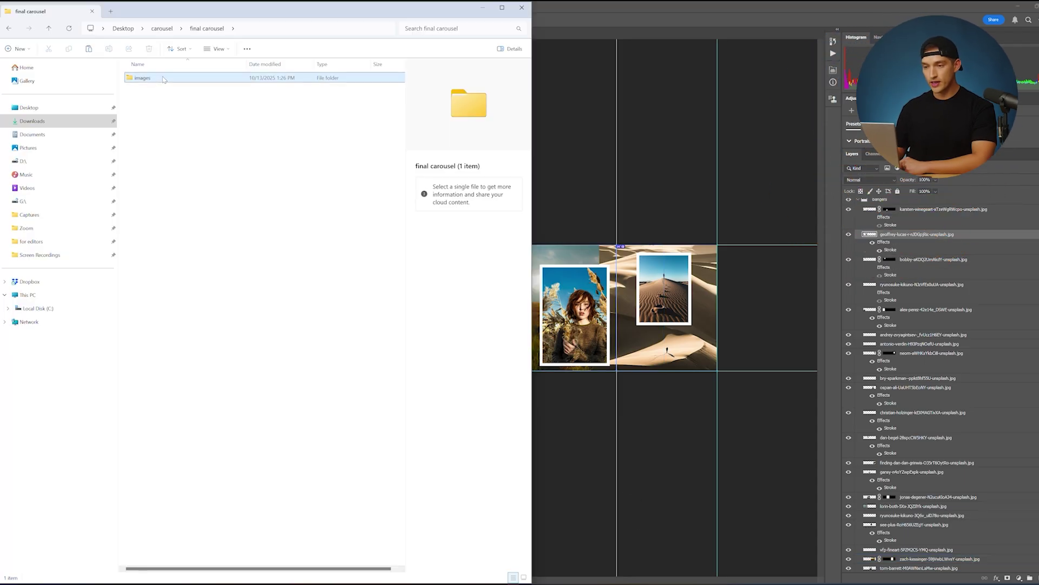
pyautogui.doubleClick(163, 80)
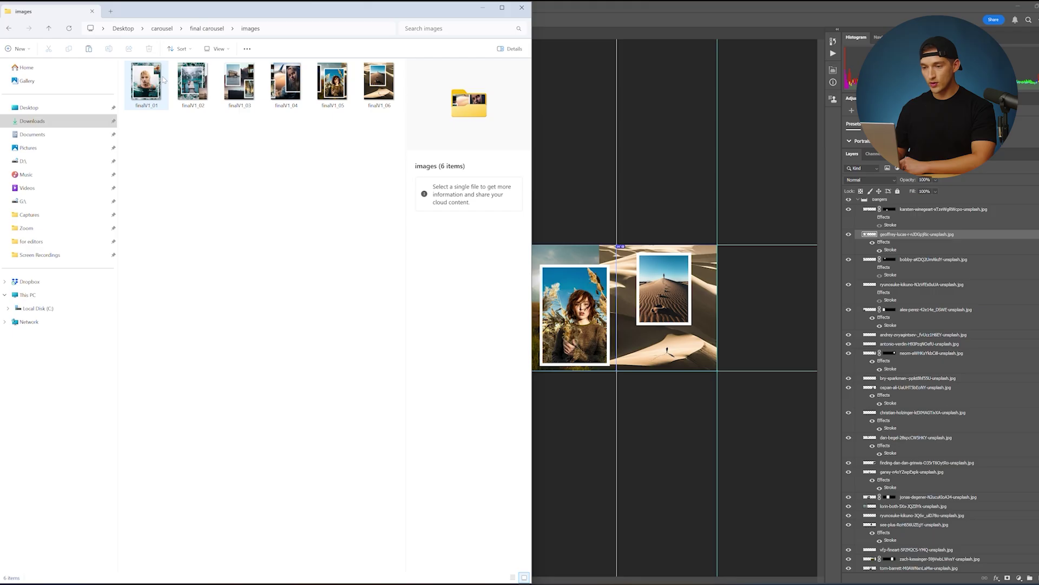